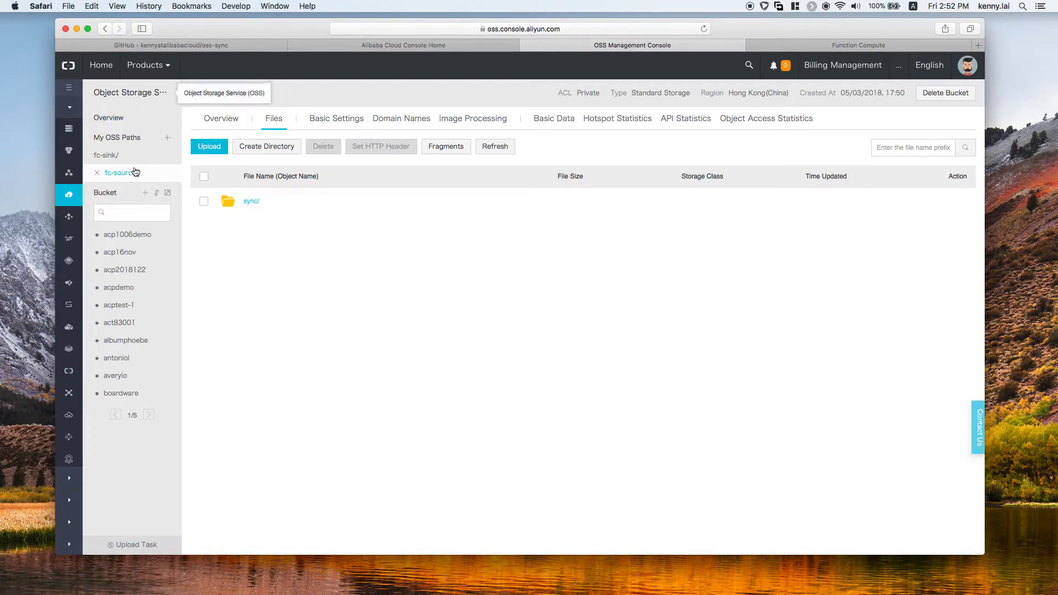
click(145, 193)
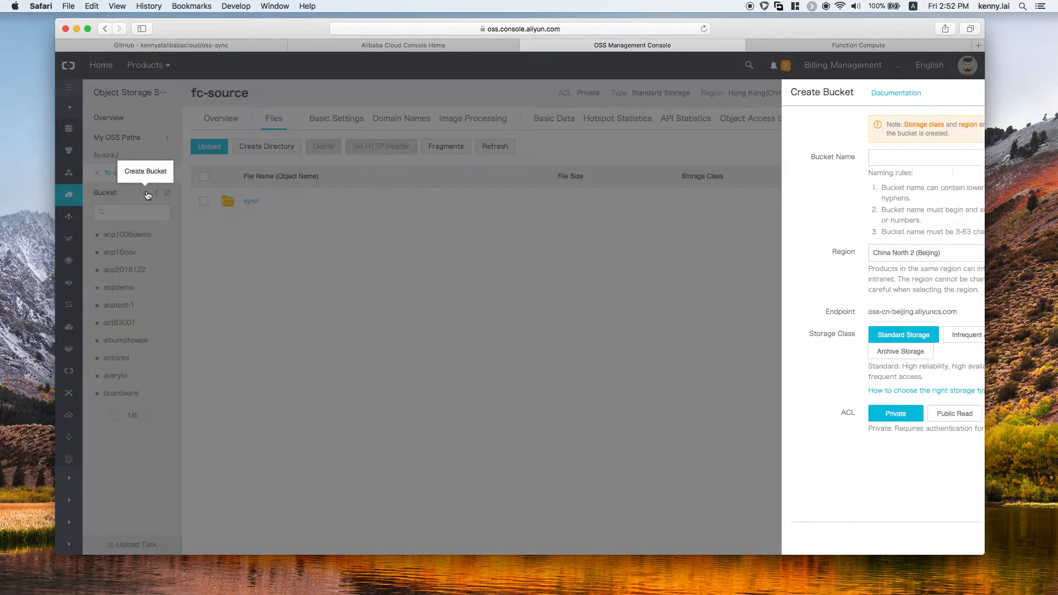
click(793, 160)
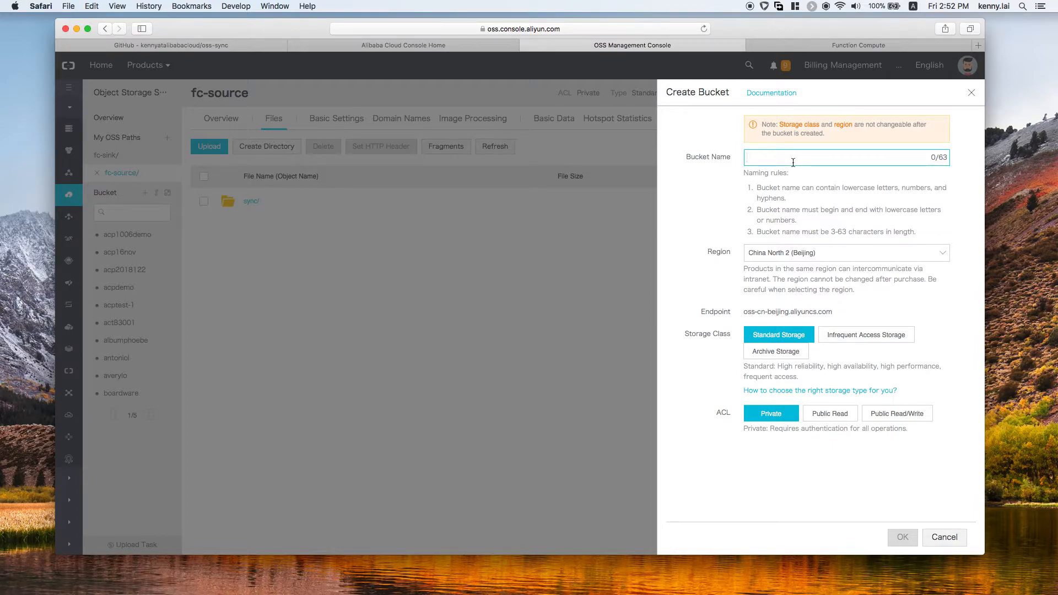
text(my buc)
key(BackSpace)
key(BackSpace)
key(BackSpace)
key(BackSpace)
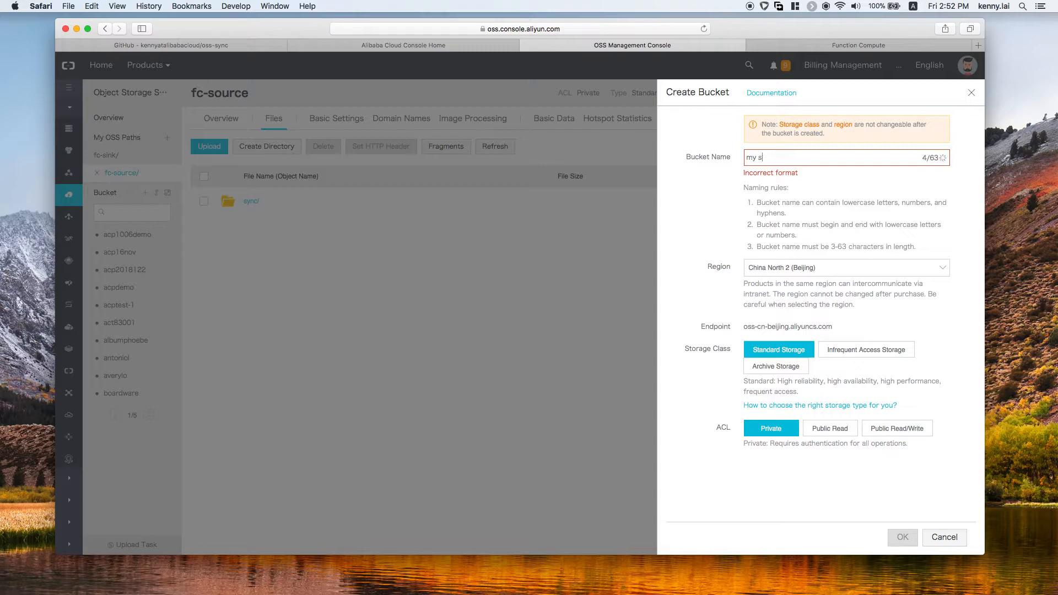
text(_so)
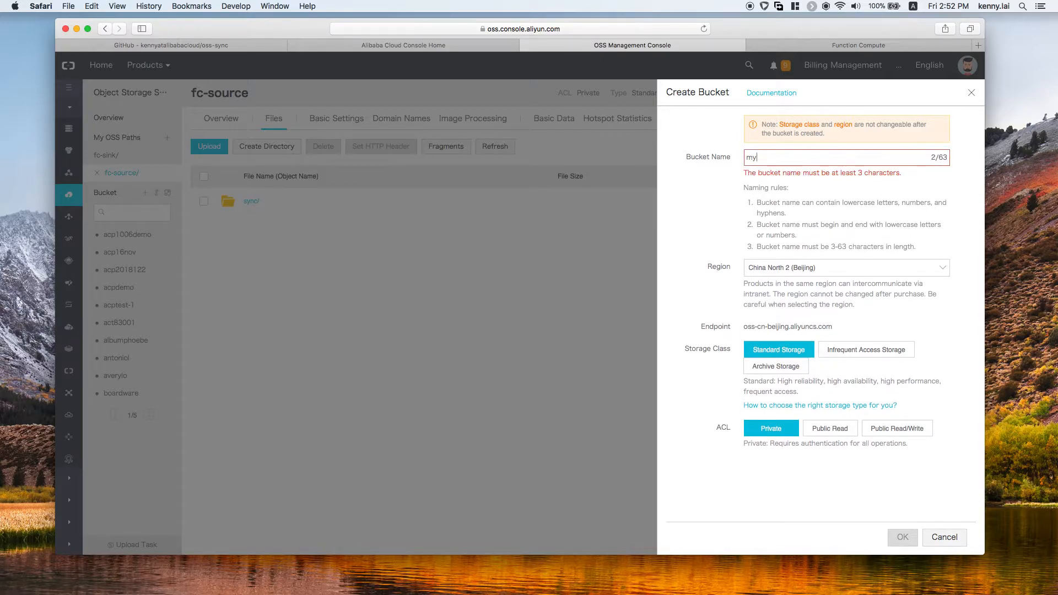
text(urce)
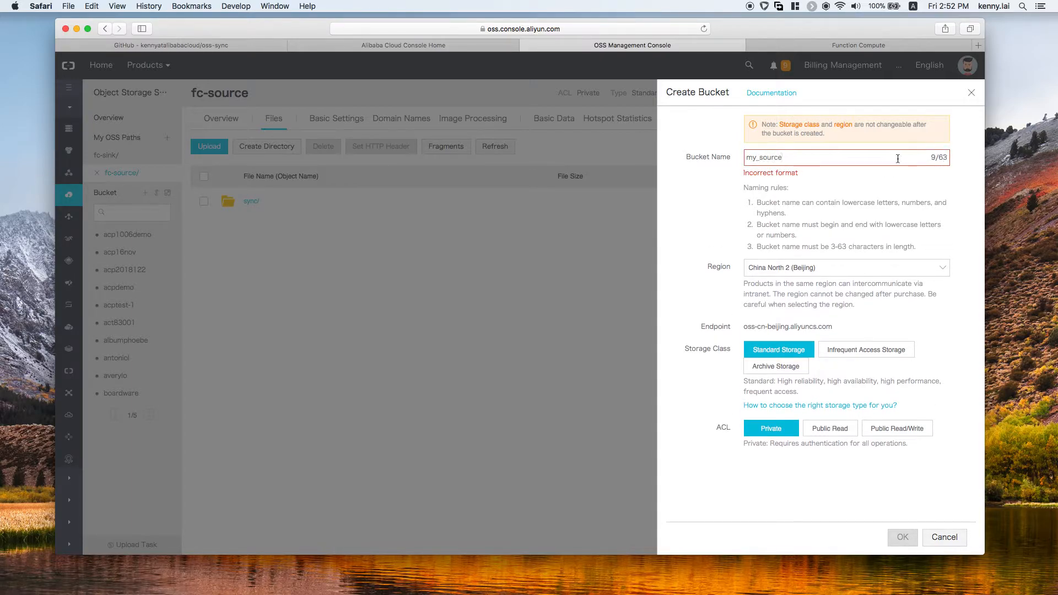
click(758, 159)
key(BackSpace)
text(-)
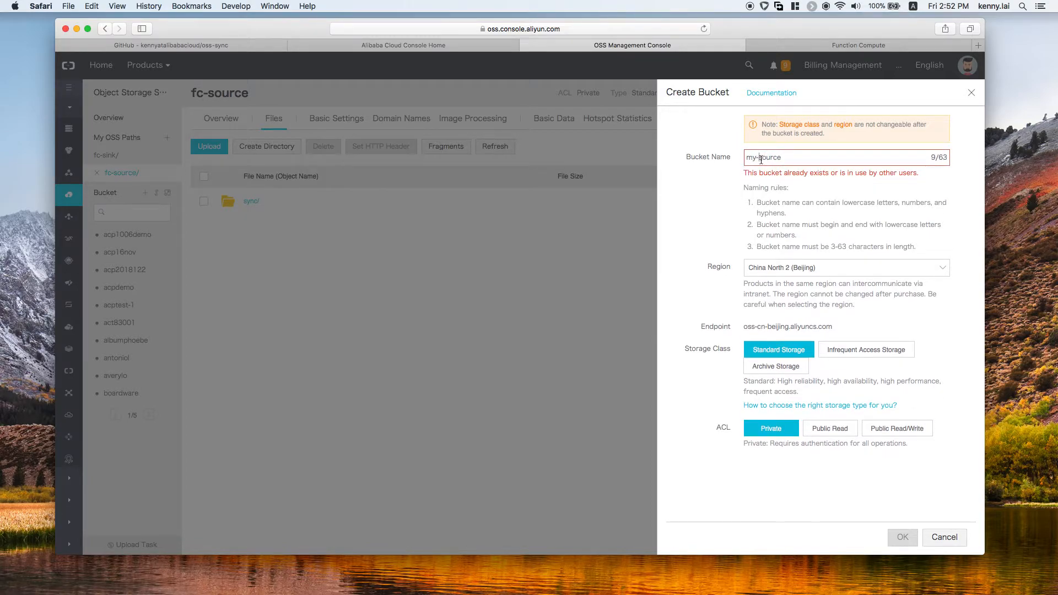
text(1)
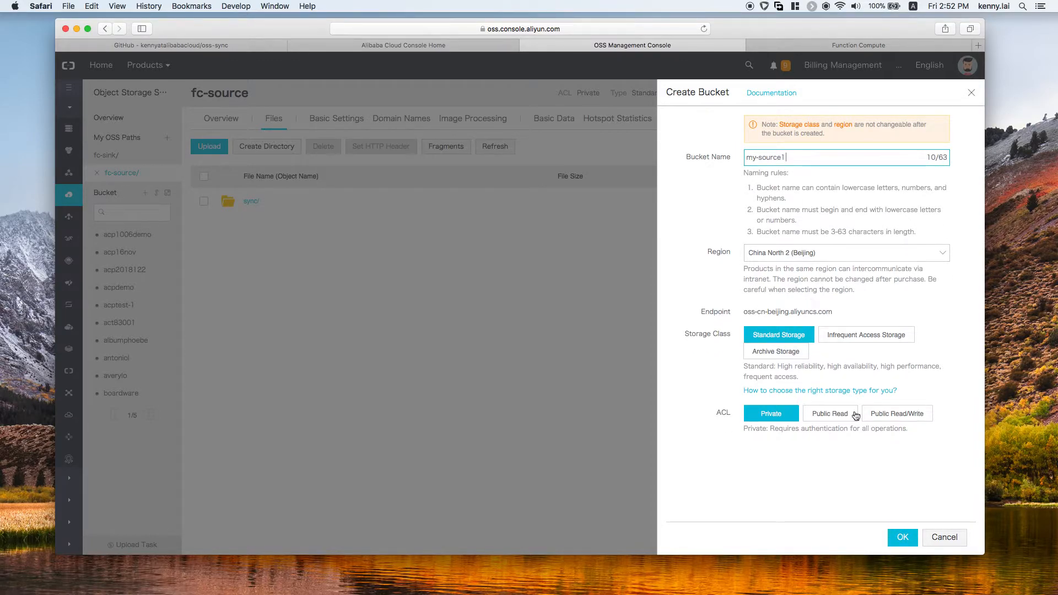
click(972, 96)
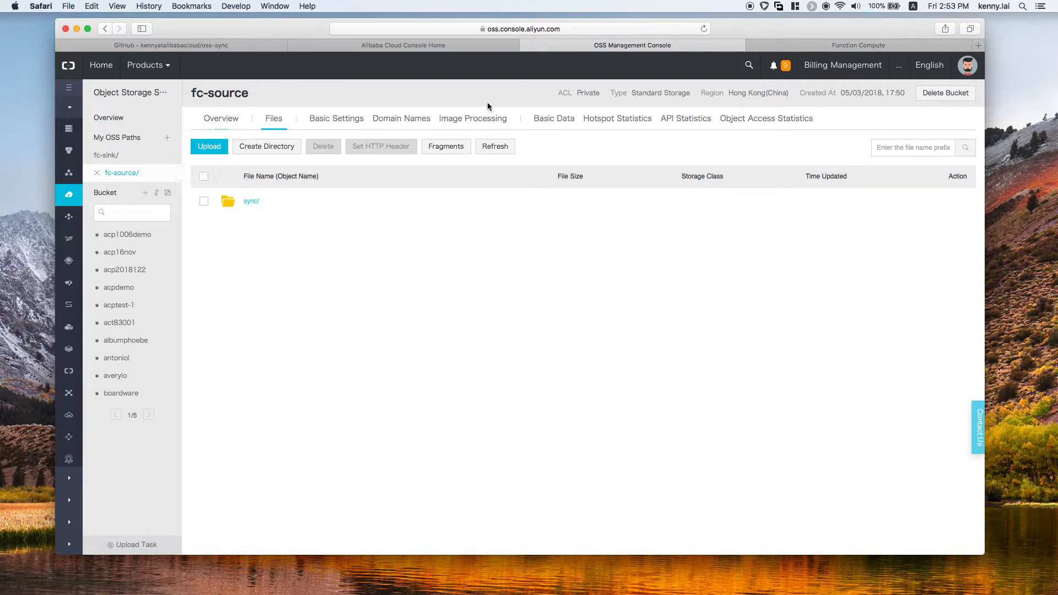
Step: Check the regions of the fc-source and fc-sink buckets
drag(734, 94, 789, 95)
click(145, 159)
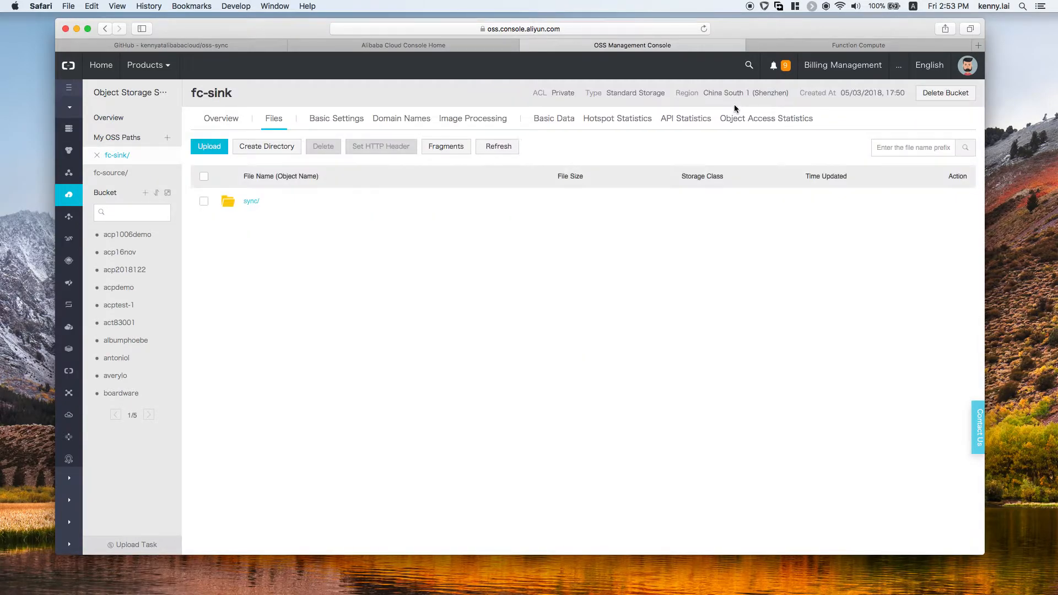
drag(703, 93, 783, 93)
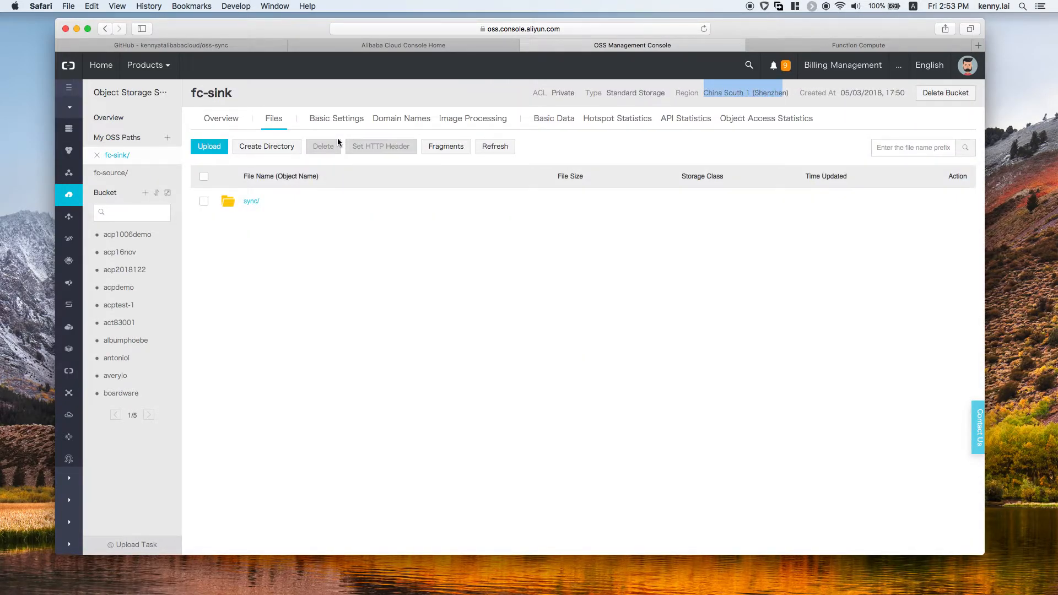
Step: Examine the internet access domain name and endpoint in the fc-sink bucket's overview
click(219, 119)
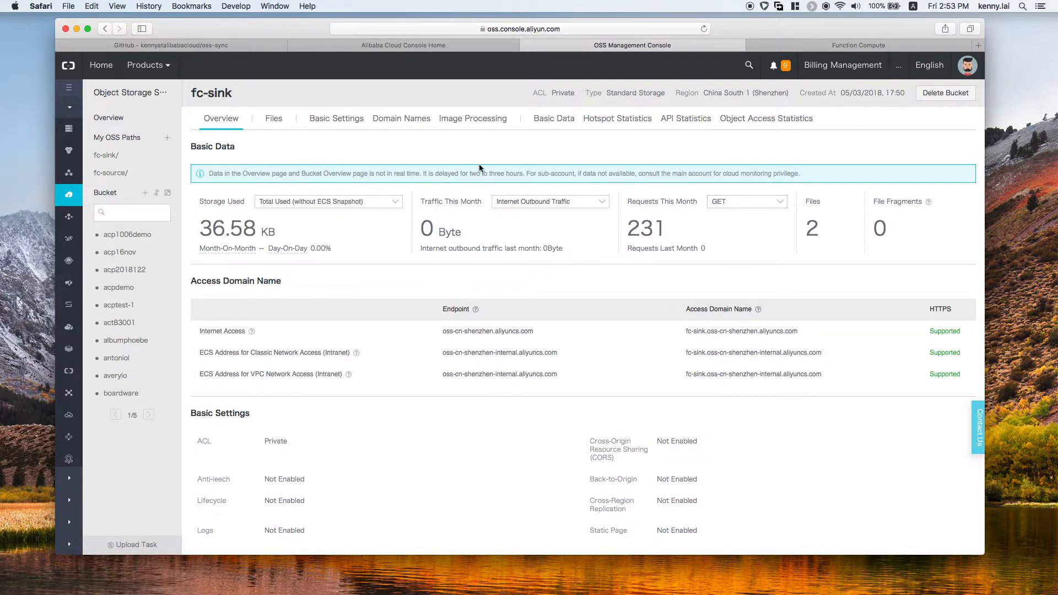
drag(686, 330, 791, 327)
triple_click(793, 328)
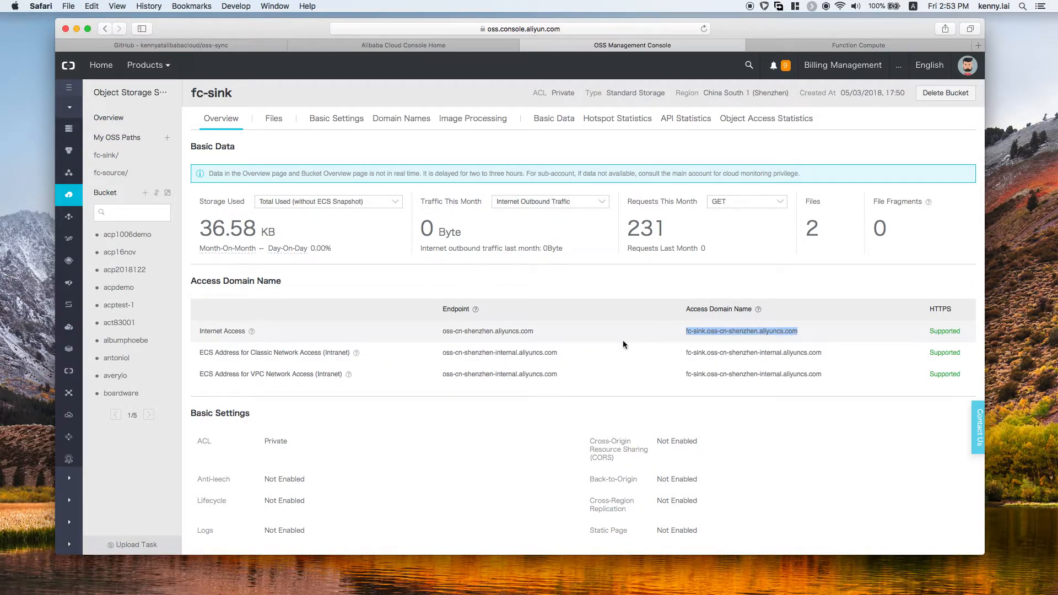
click(564, 332)
triple_click(441, 331)
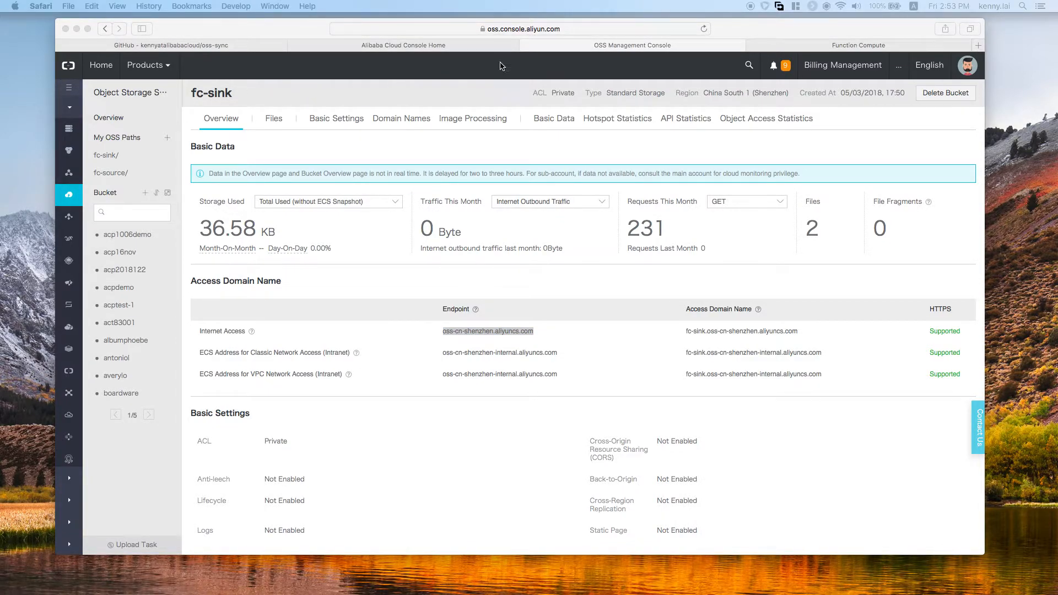
Step: Switch to the Function Compute console and show the service overview for the Hong Kong(China) region
click(464, 47)
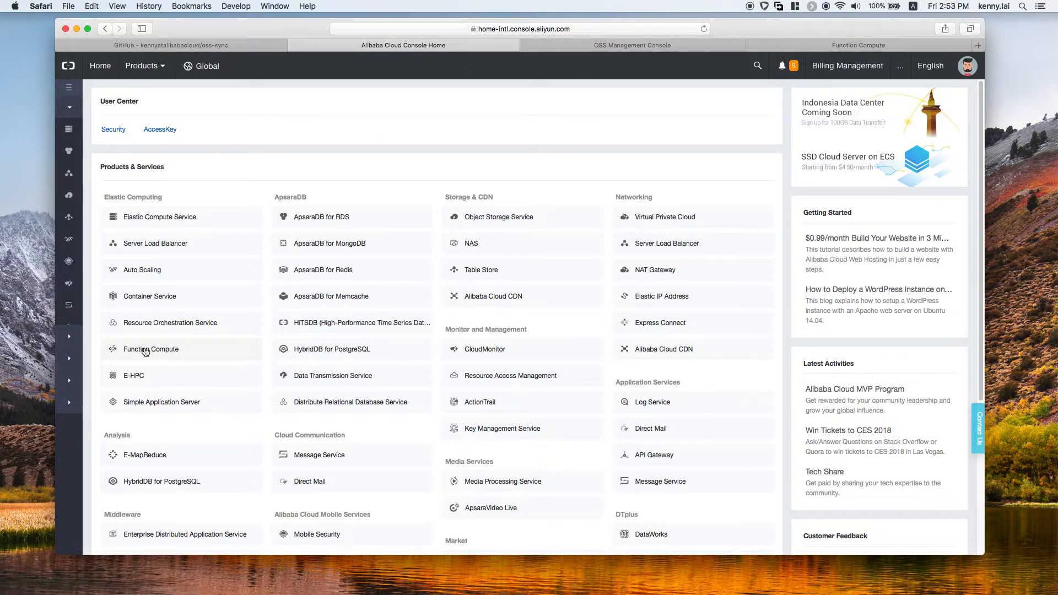
click(827, 48)
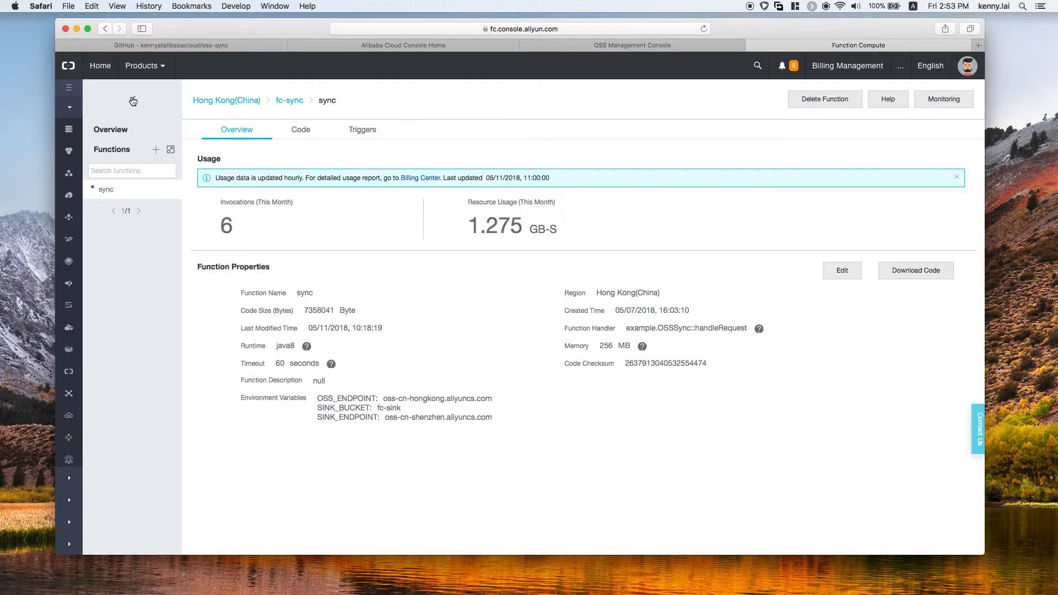
click(237, 98)
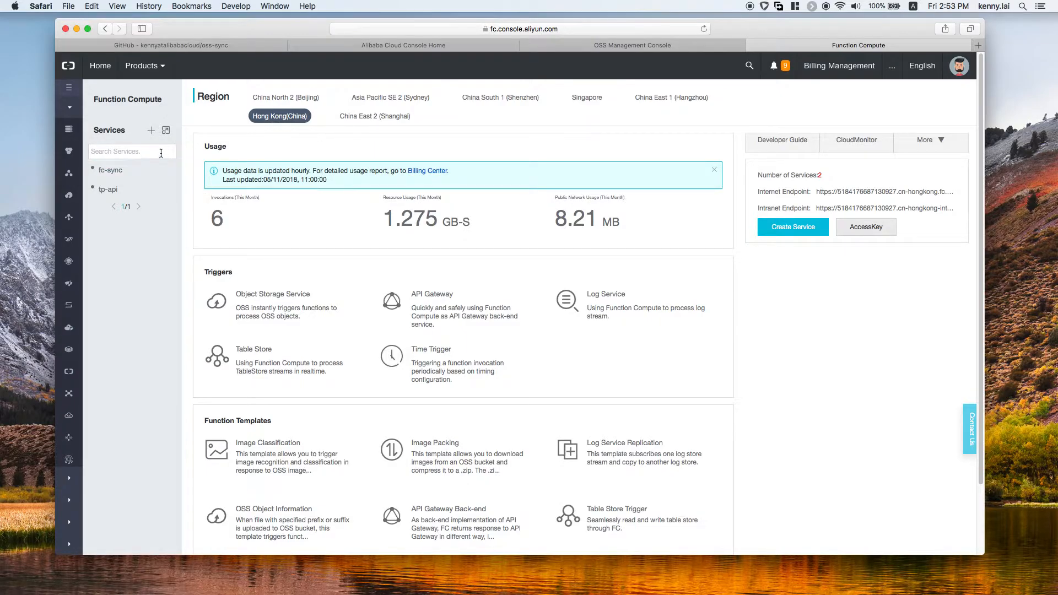
click(151, 131)
click(716, 137)
click(786, 275)
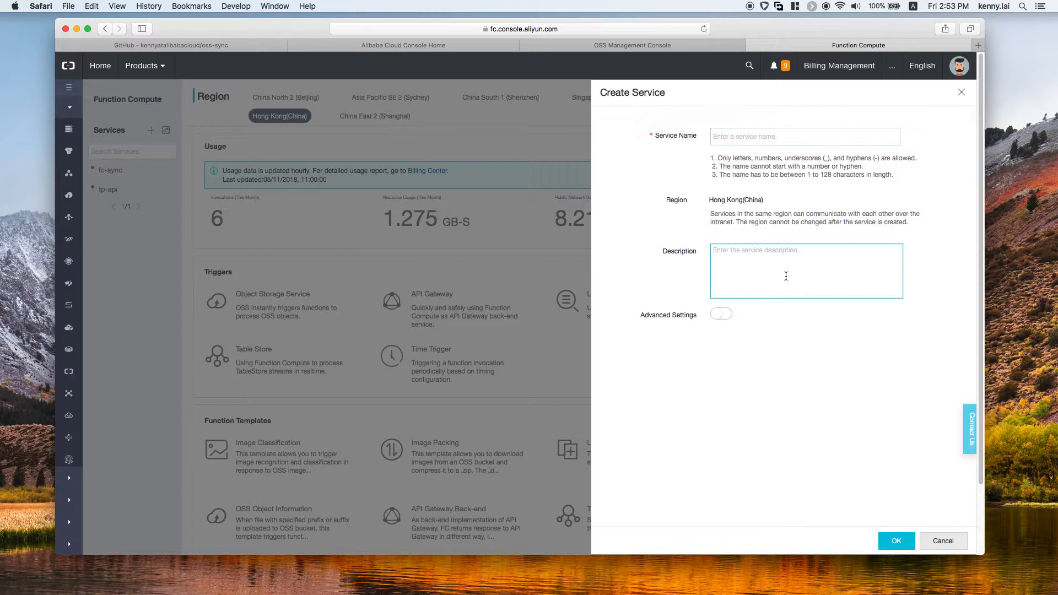
click(944, 545)
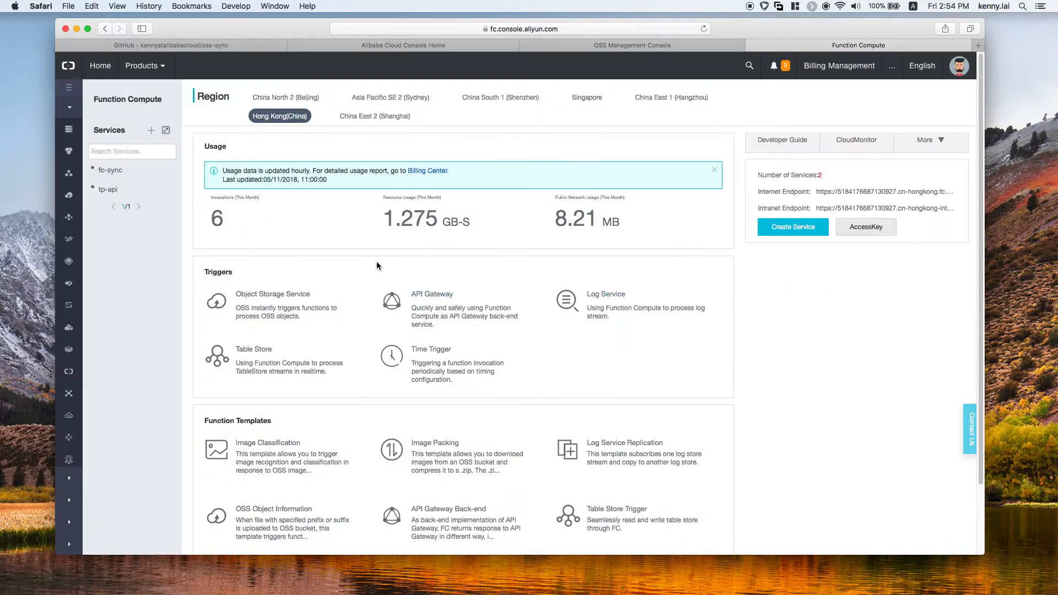
Step: Open the fc-sync service and examine its monthly invocations and resource usage
click(115, 172)
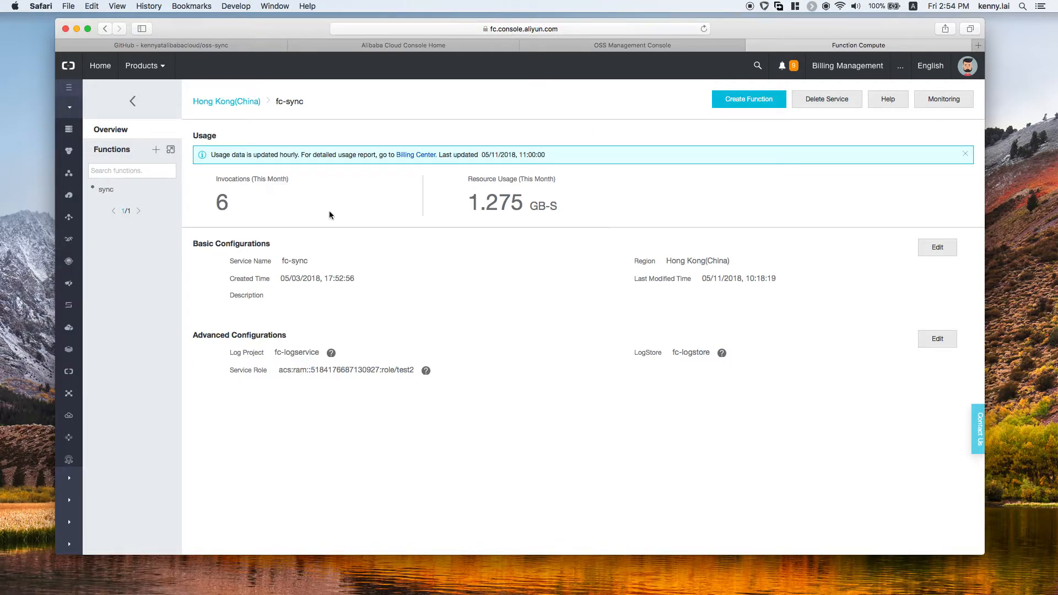
drag(238, 203, 219, 202)
drag(465, 202, 553, 201)
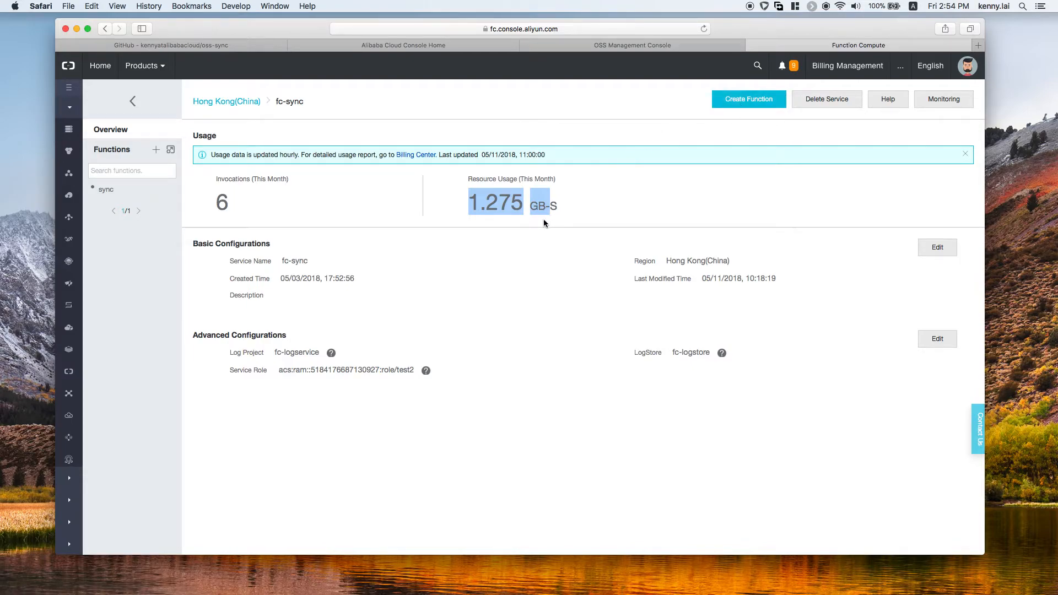
click(568, 202)
mouse_move(563, 208)
mouse_down()
mouse_move(465, 204)
mouse_move(567, 206)
mouse_up()
click(468, 205)
click(638, 180)
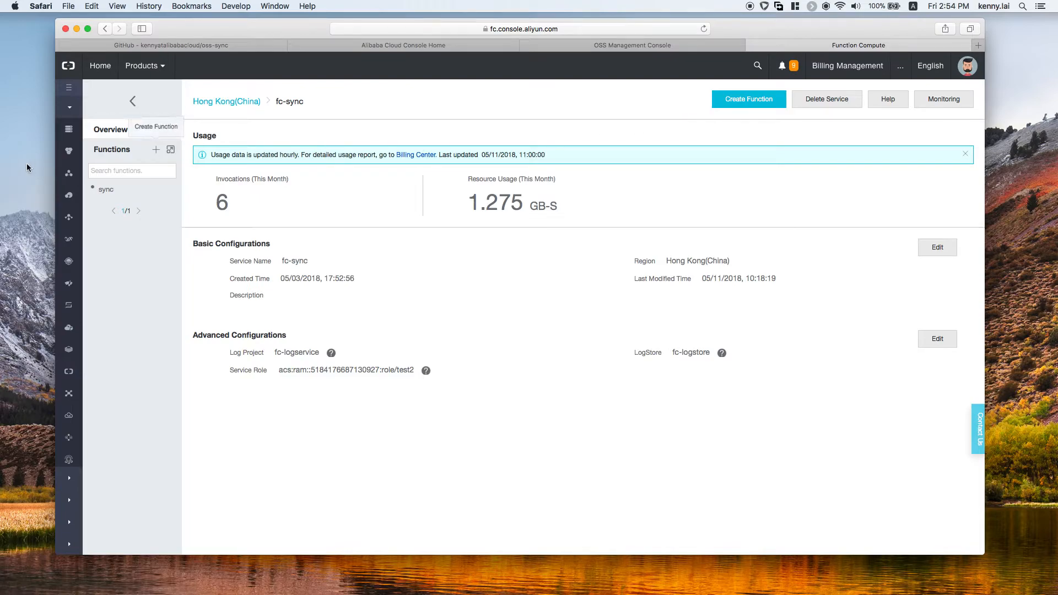
Step: Start a new function in the fc-sync service from the Empty Function template, with the templates filtered to java8
click(727, 102)
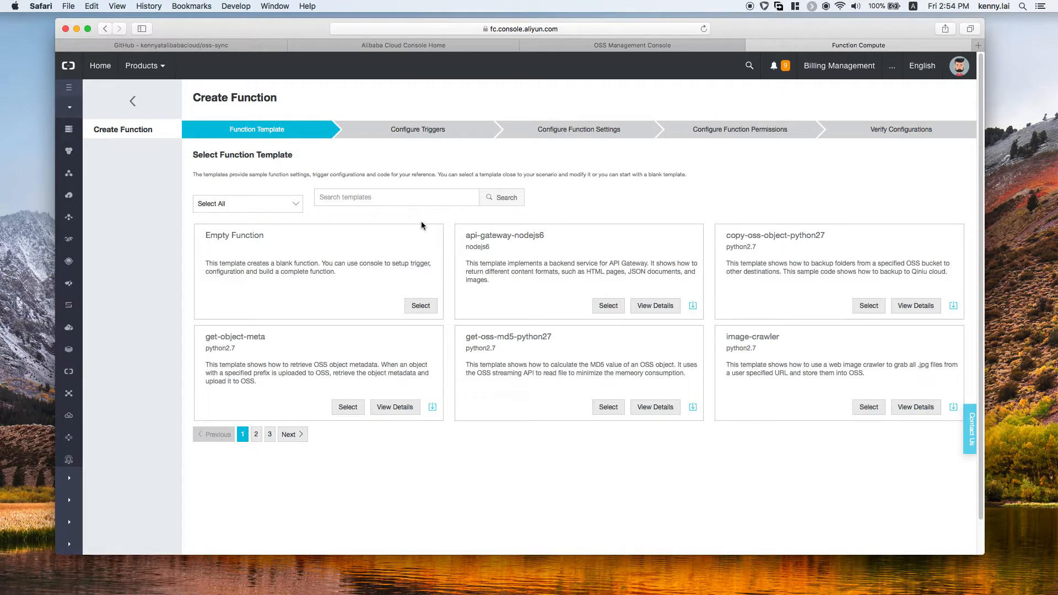
click(299, 208)
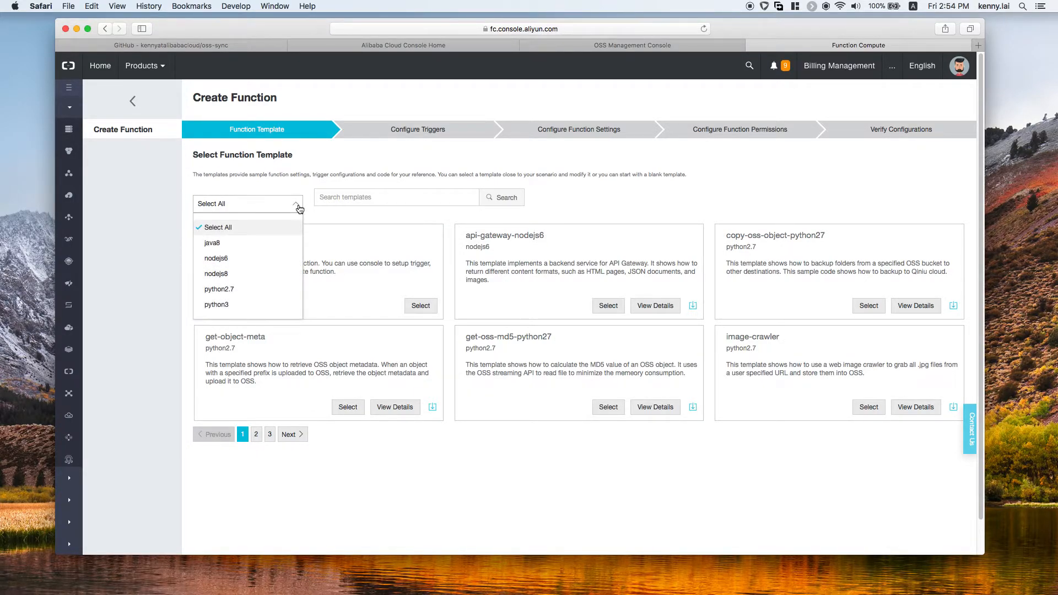
click(291, 243)
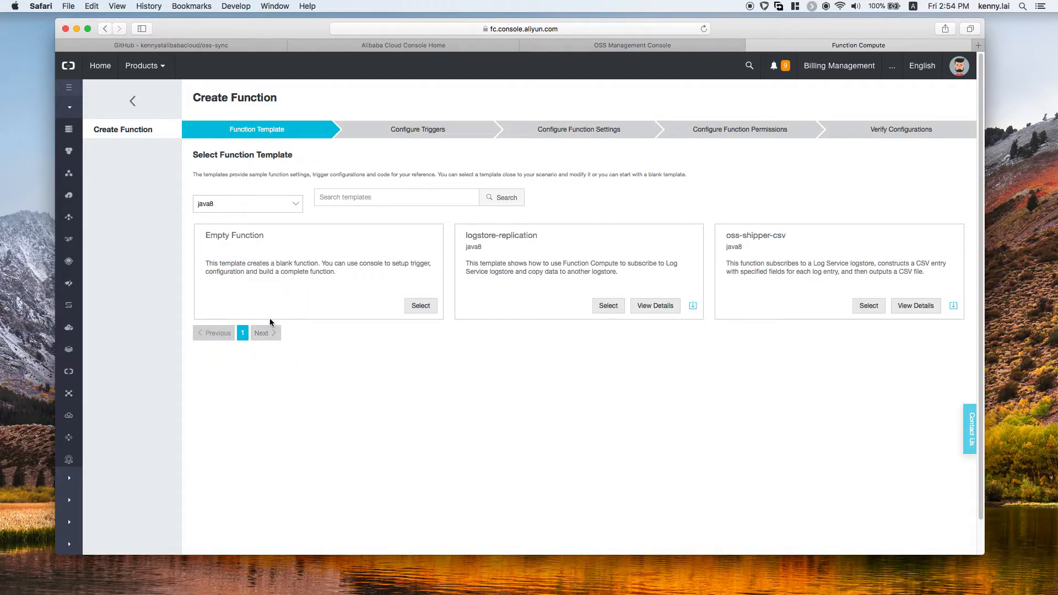
click(418, 306)
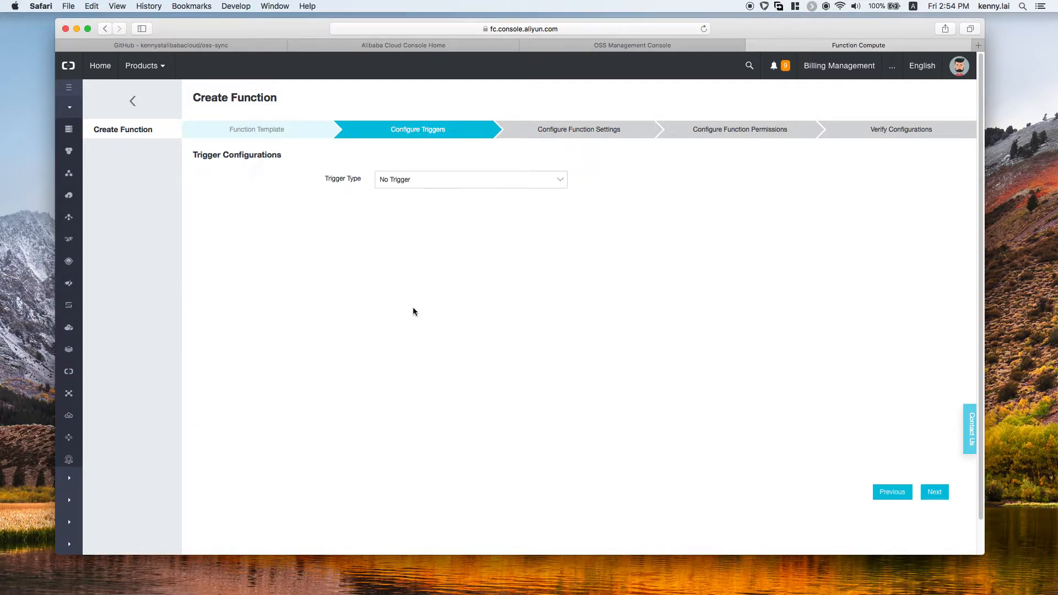
Step: Configure an Object Storage Service (OSS) trigger named my_trigger on the hk-ram-test bucket
click(389, 185)
click(433, 219)
click(408, 207)
text(m)
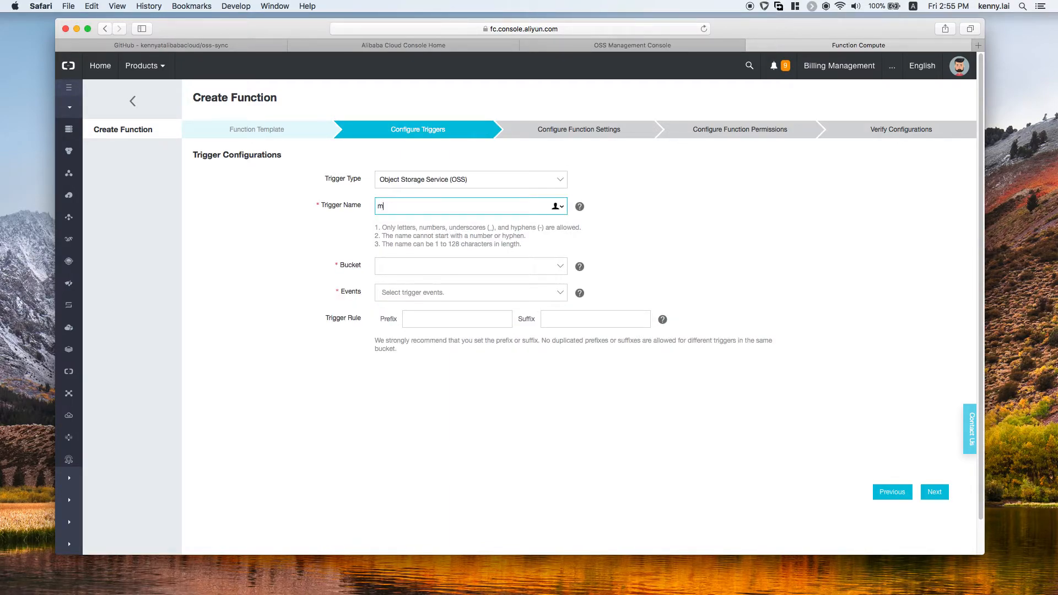
text(y_trigger)
click(408, 266)
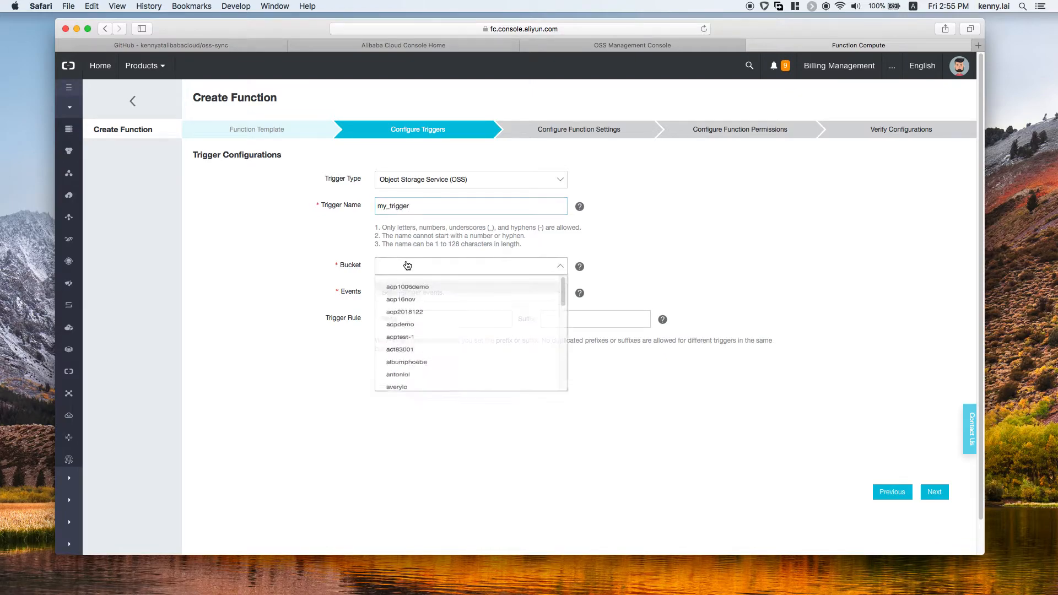
scroll(419, 363, down, 5)
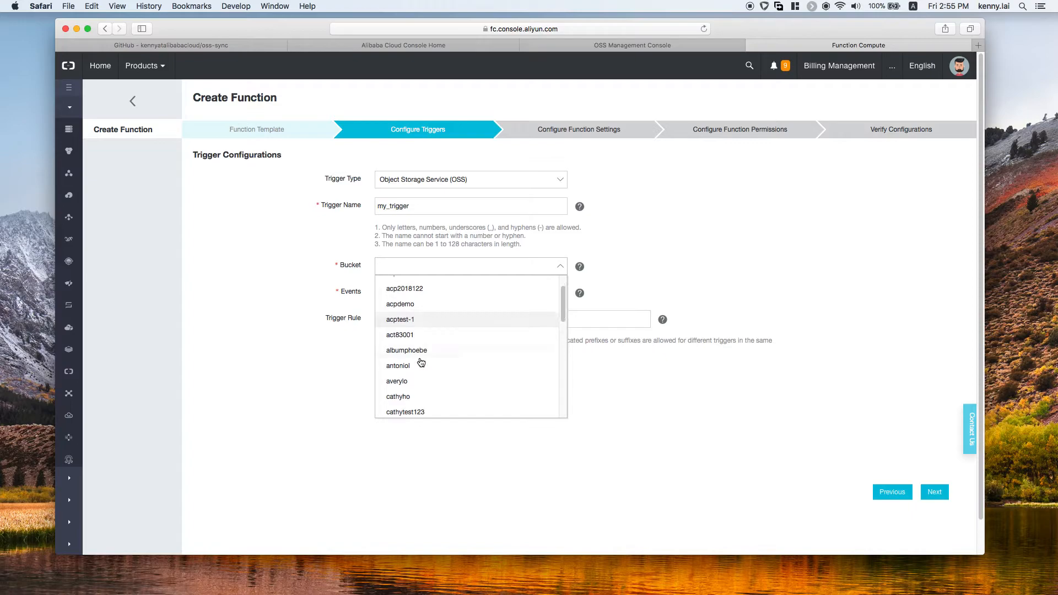
click(411, 323)
Step: Set the trigger events to oss:ObjectCreated:*, oss:ObjectRemoved:DeleteObject and oss:ObjectRemoved:DeleteObjects
click(415, 294)
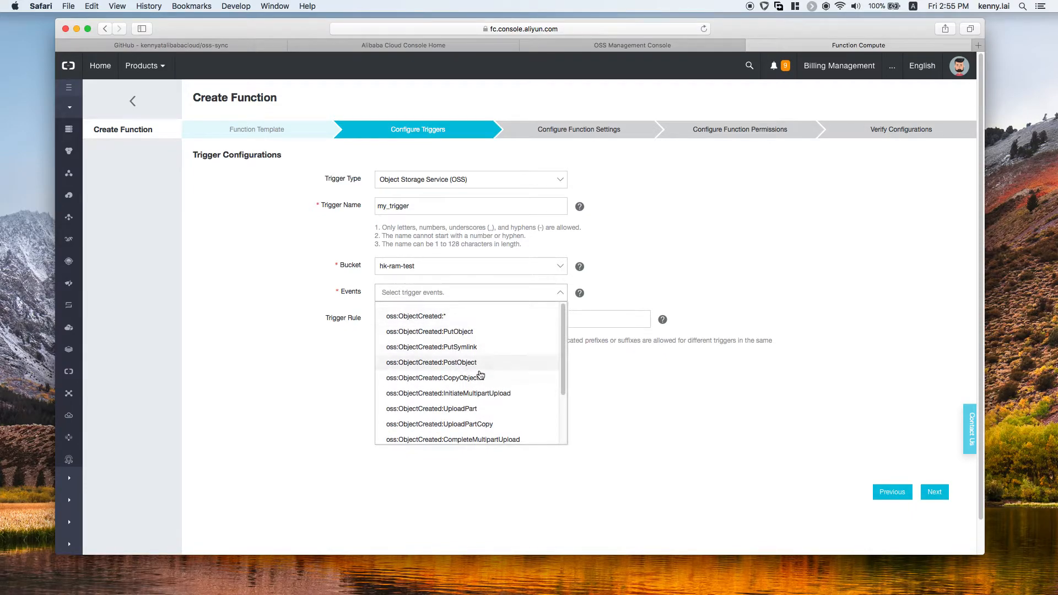
click(453, 320)
drag(563, 320, 562, 346)
scroll(488, 385, down, 3)
click(476, 401)
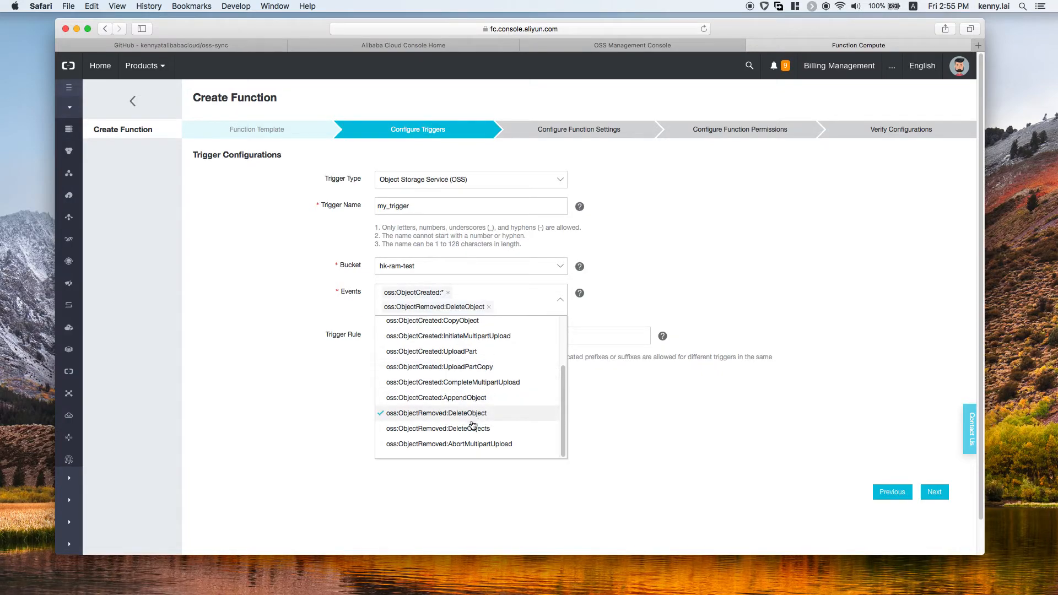
click(476, 428)
click(594, 315)
Step: Set the trigger rule prefix to sync/, leave the suffix empty, and continue to the function settings
click(504, 350)
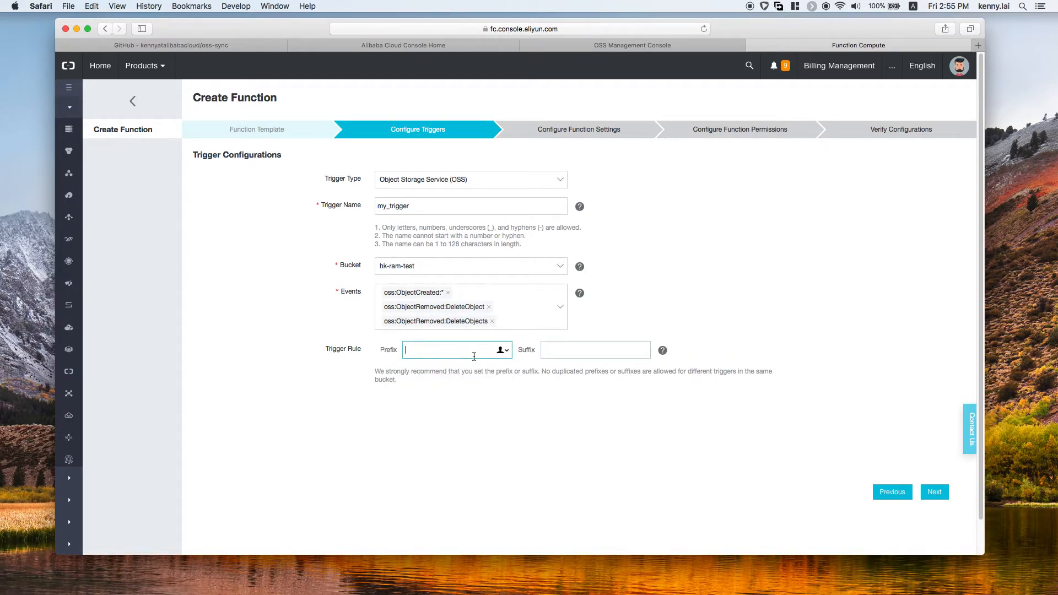
double_click(391, 351)
click(408, 352)
text(sync/)
click(551, 351)
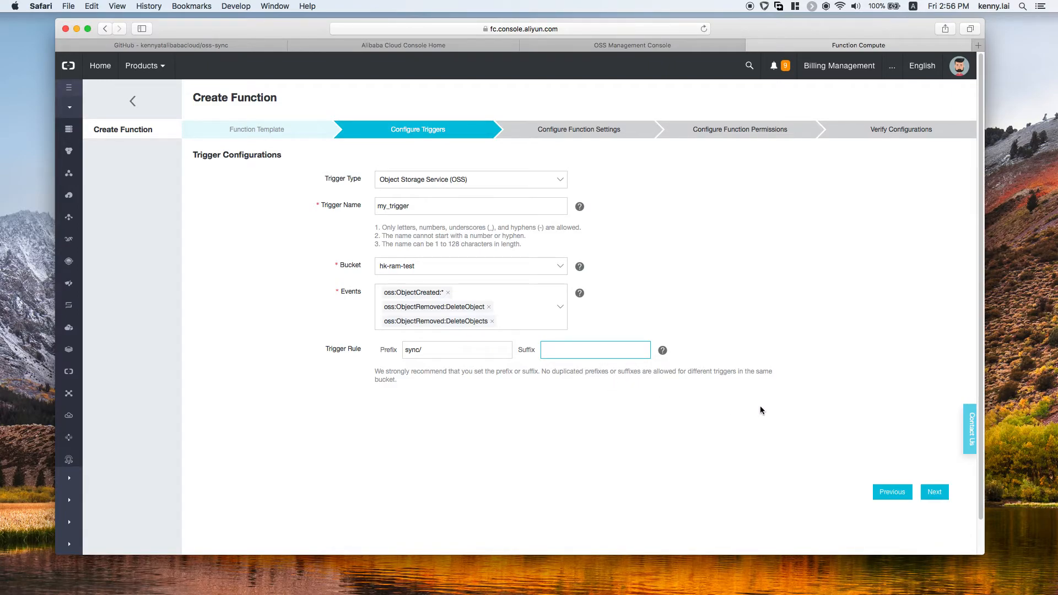
click(934, 492)
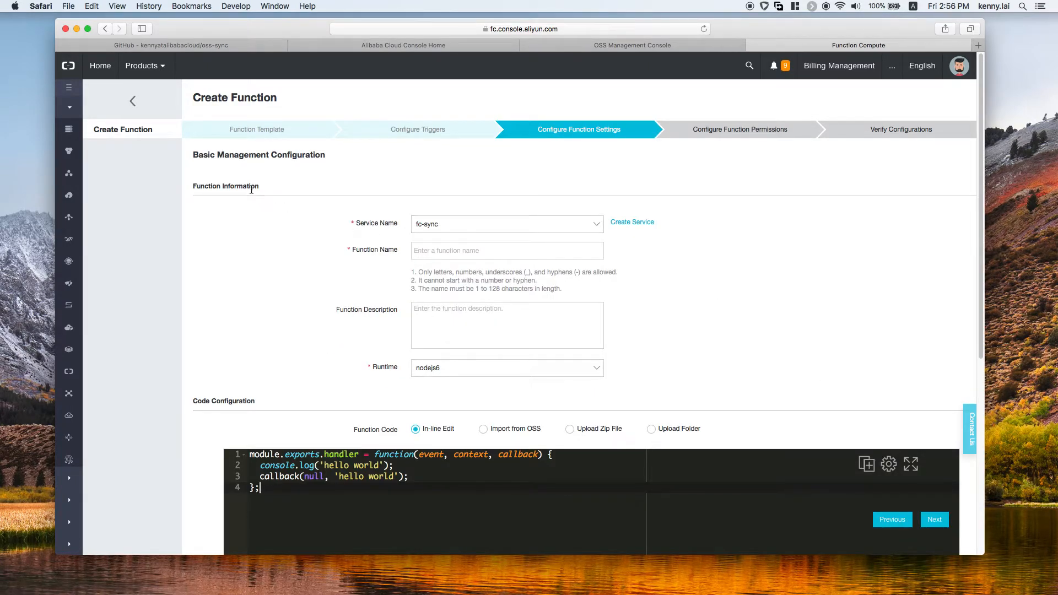
Step: Name the function oss-sync and set its runtime to java8
click(439, 252)
text(oss-sync)
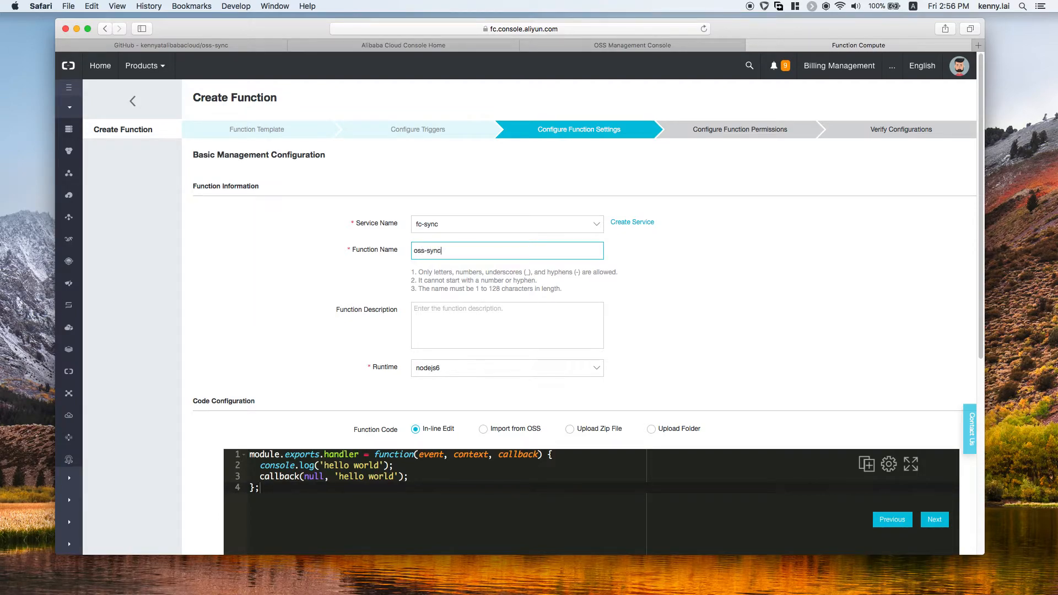
click(439, 368)
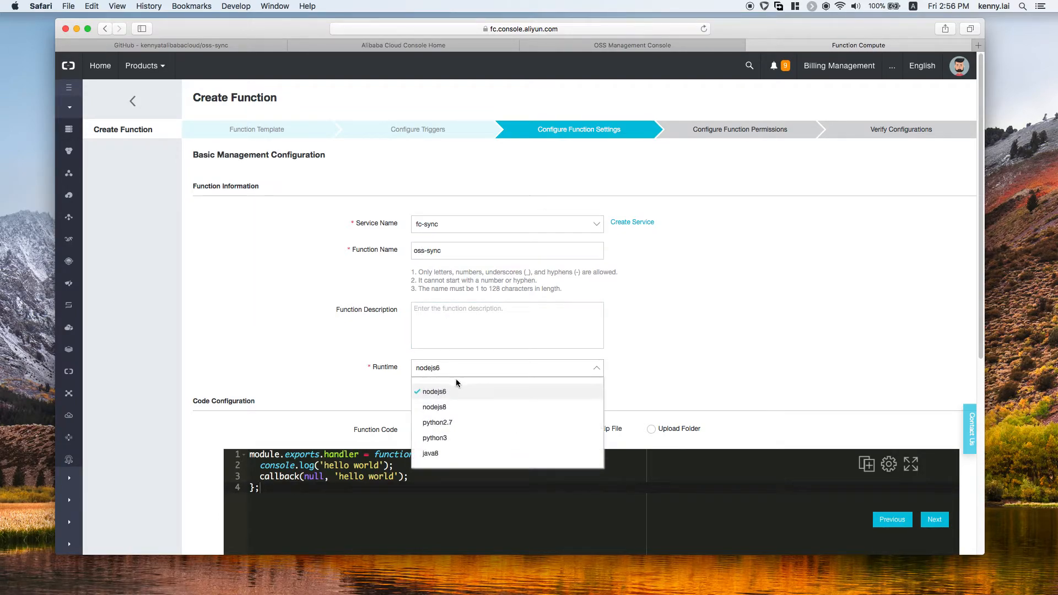
click(441, 453)
Step: Add the environment variable OSS_ENDPOINT with the value your_end_point_here
scroll(606, 358, down, 3)
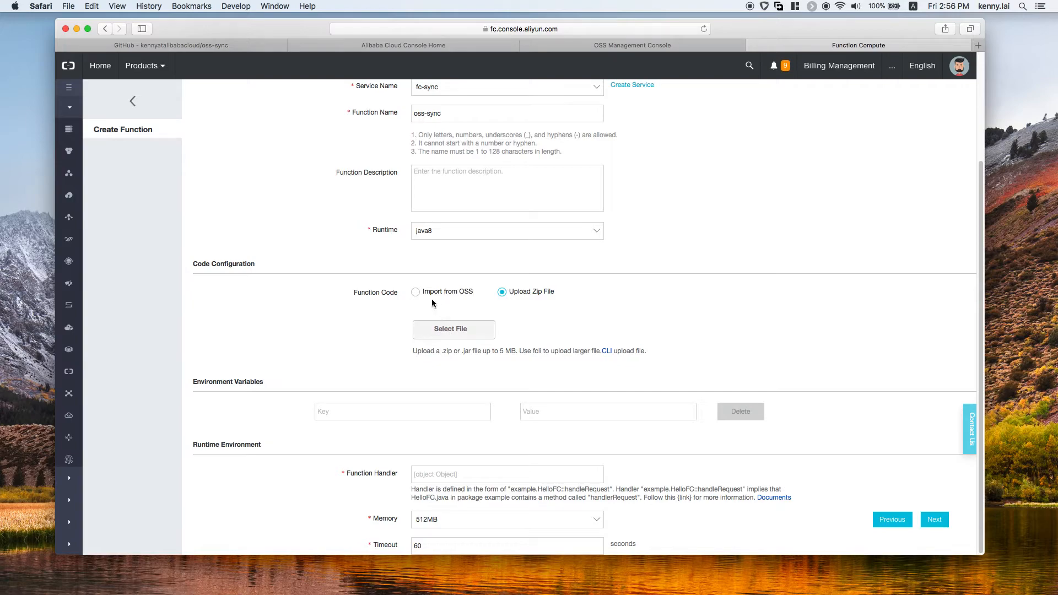
click(431, 412)
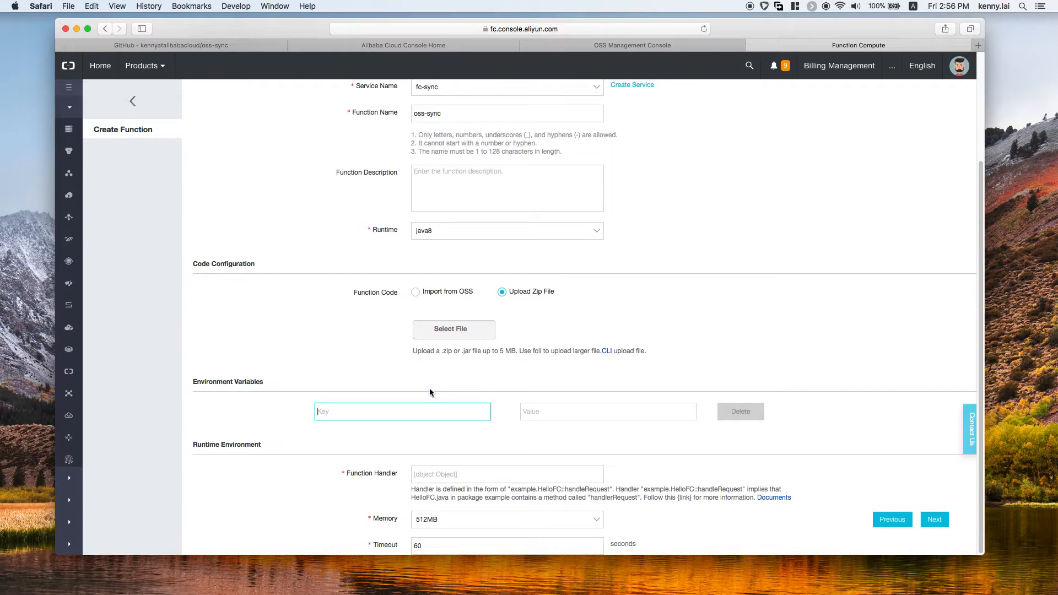
key(super+Tab)
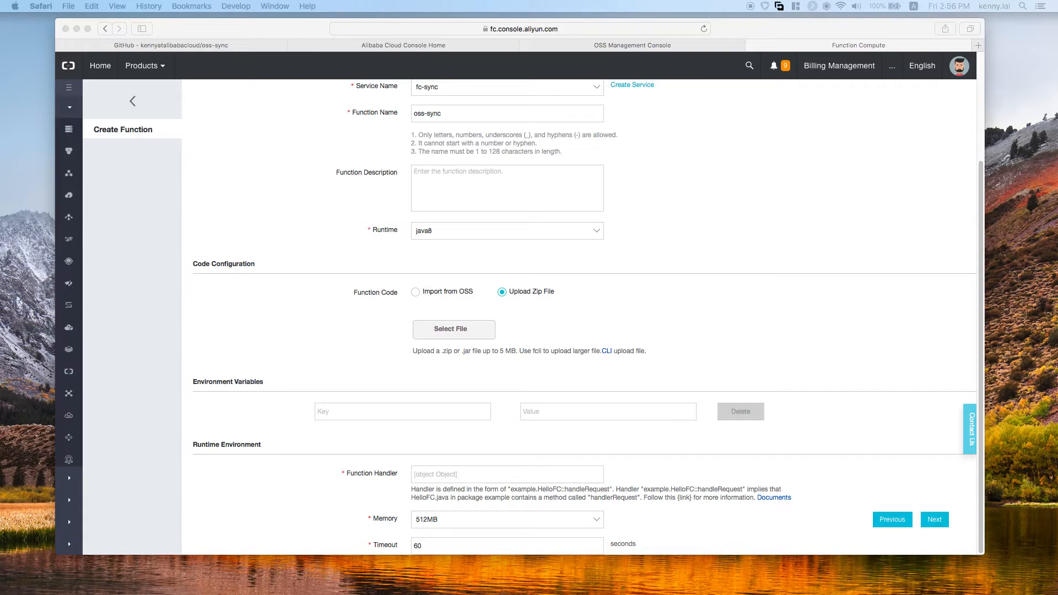
click(373, 411)
text(OSS_ENDPOINT)
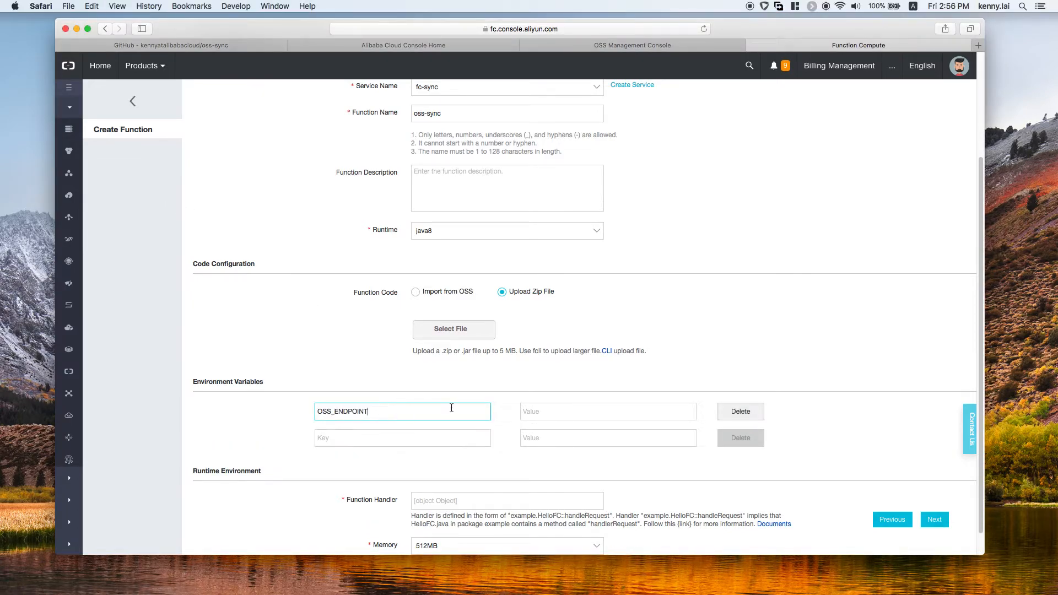
click(615, 408)
text(you)
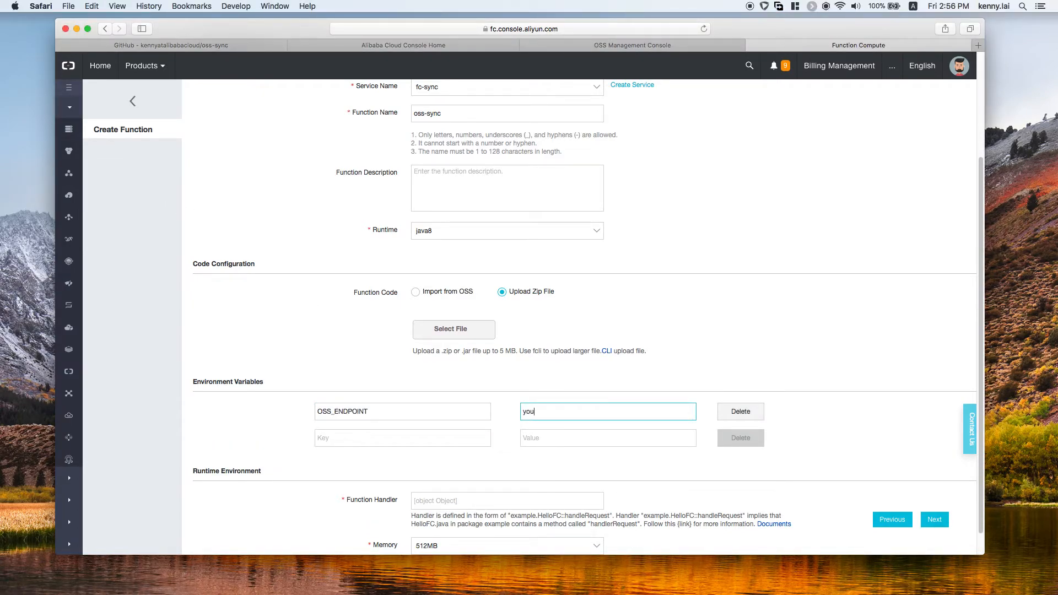
text(r_end_point_here)
Step: Add a second environment variable SINK_BUCKET with the value your_bucket_name
key(super+Tab)
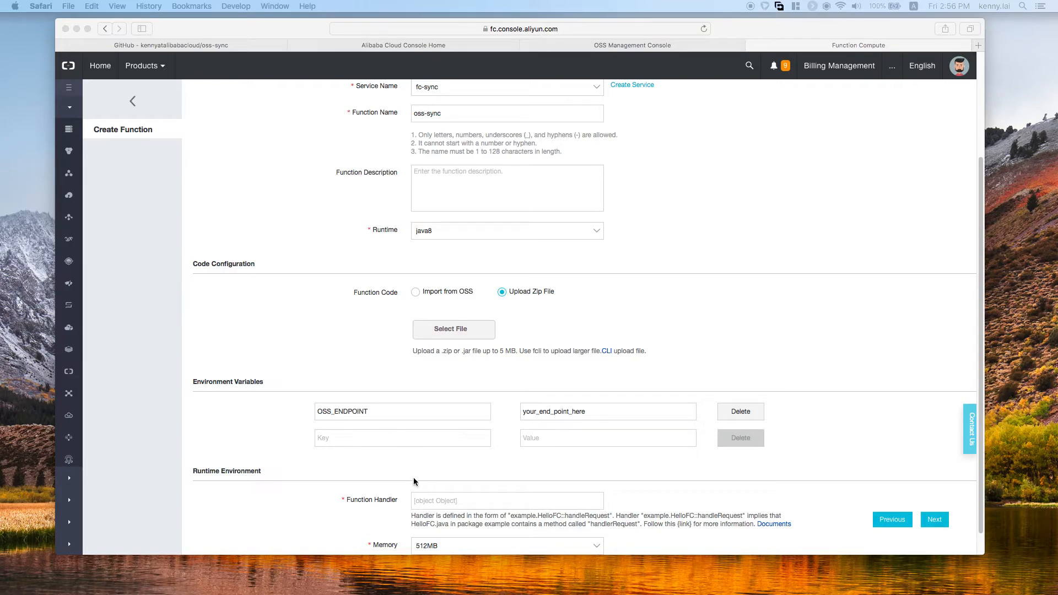
click(369, 438)
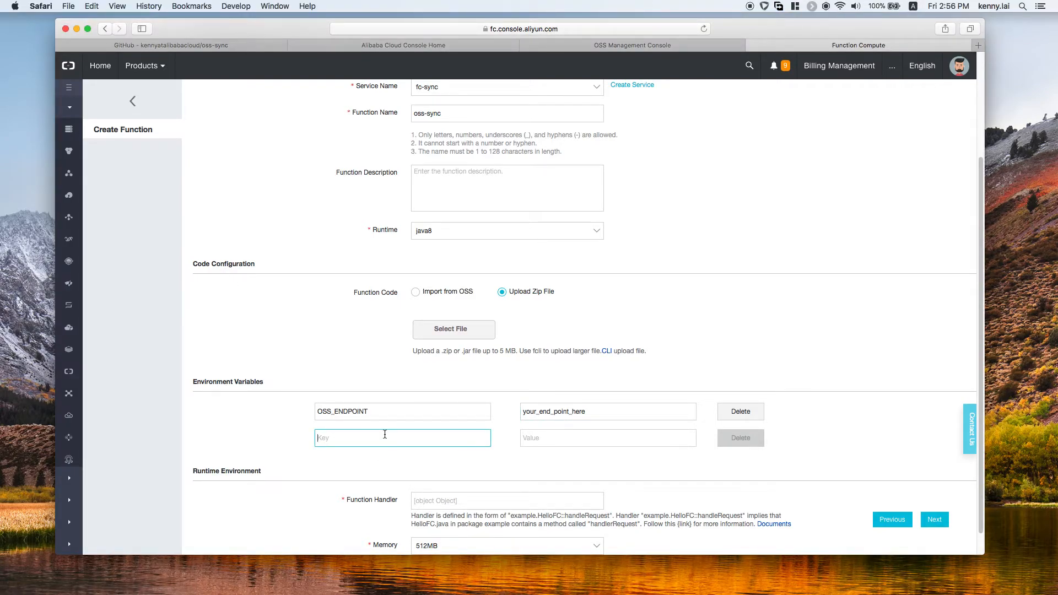
text(OSS_ENDPOINT)
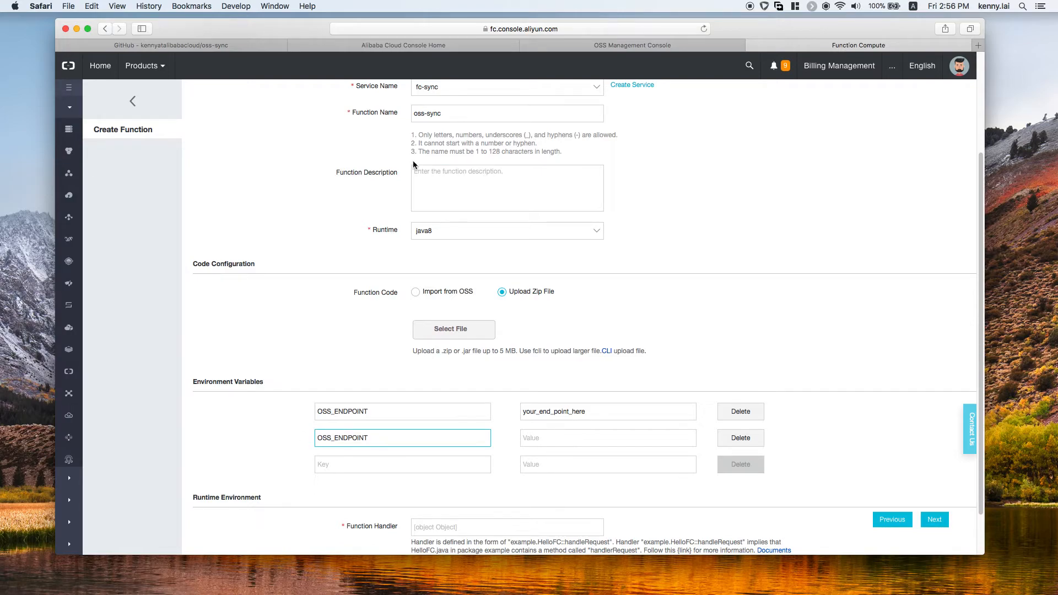
click(380, 434)
drag(380, 436, 282, 437)
text(SINK_BUCKET)
click(533, 437)
text(your_bucket_name)
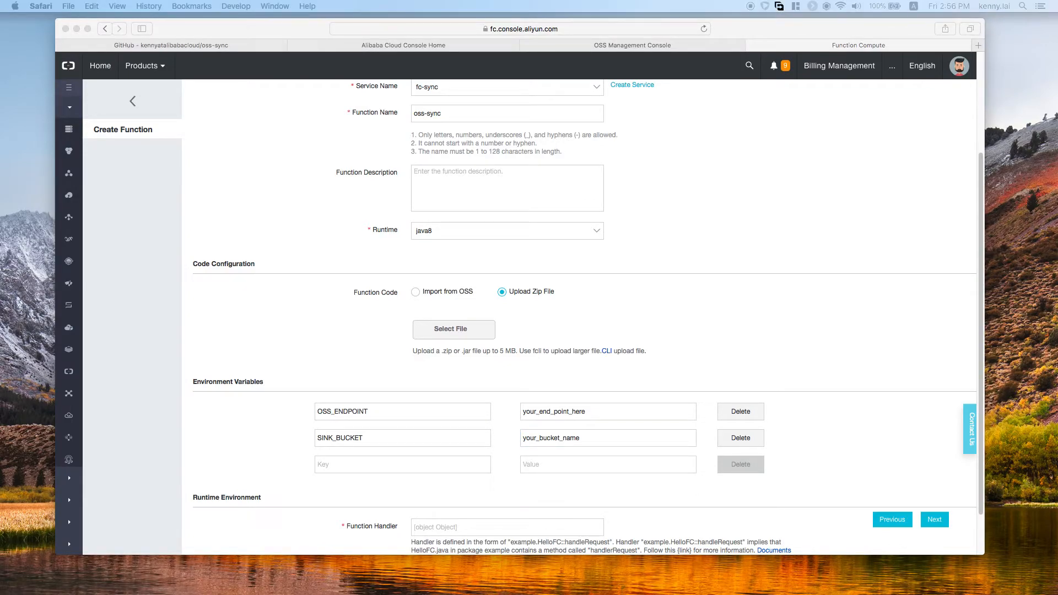
Step: Add a third environment variable SINK_ENDPOINT with the value your_sink_endpoint
click(342, 466)
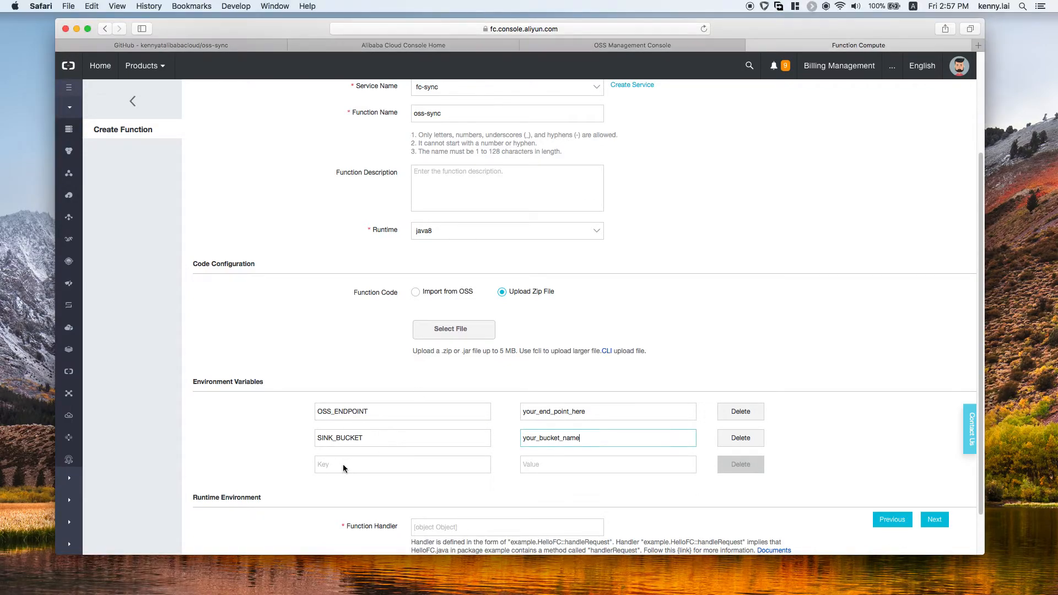
text(SINK_ENDPOINT)
click(553, 464)
text(your_sink_endpoint)
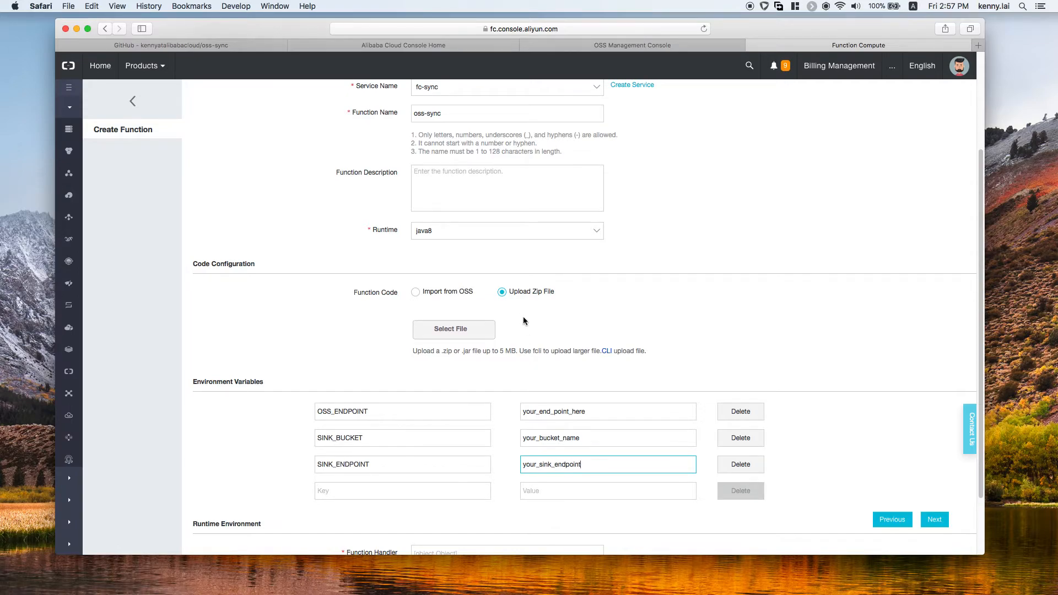
Step: Set the function handler to example.Sync:handleRequest in the runtime environment settings
scroll(523, 319, down, 1)
scroll(524, 320, down, 3)
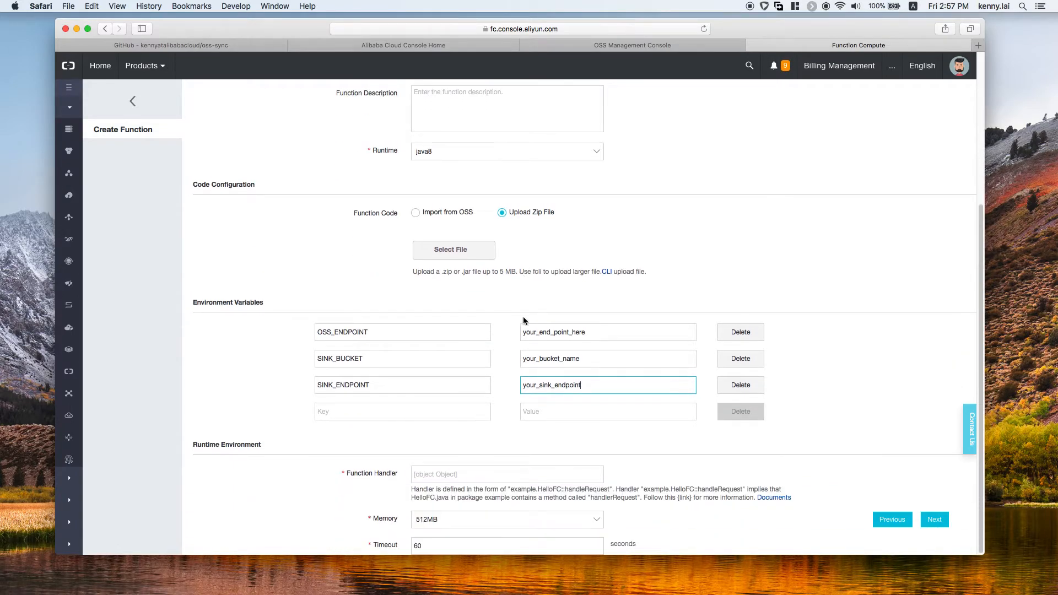
click(462, 472)
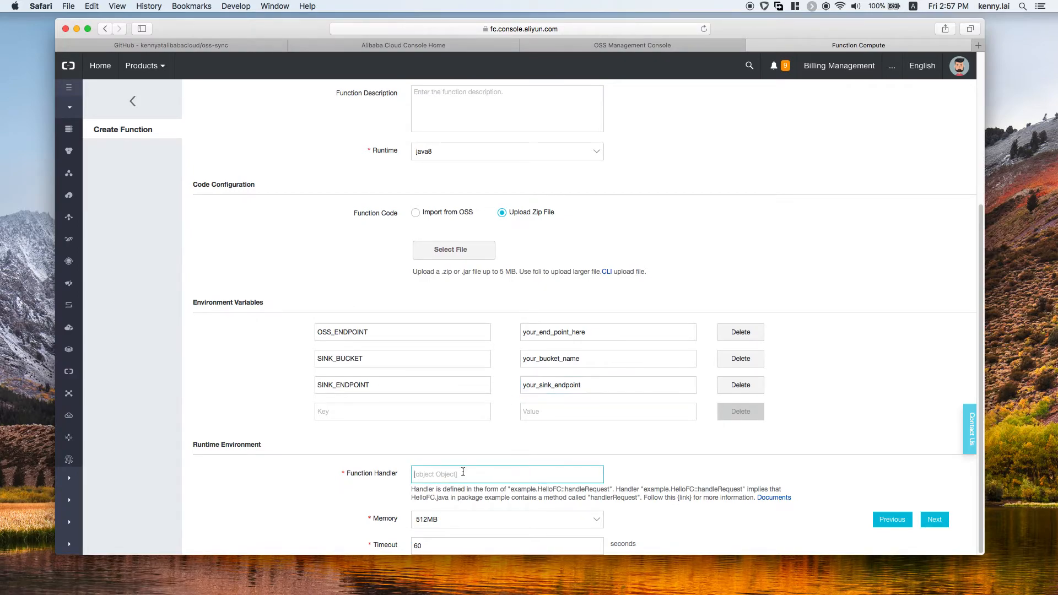
text(em)
text(ampl)
text(e.Sync)
text(:handl)
text(eRequest)
click(632, 436)
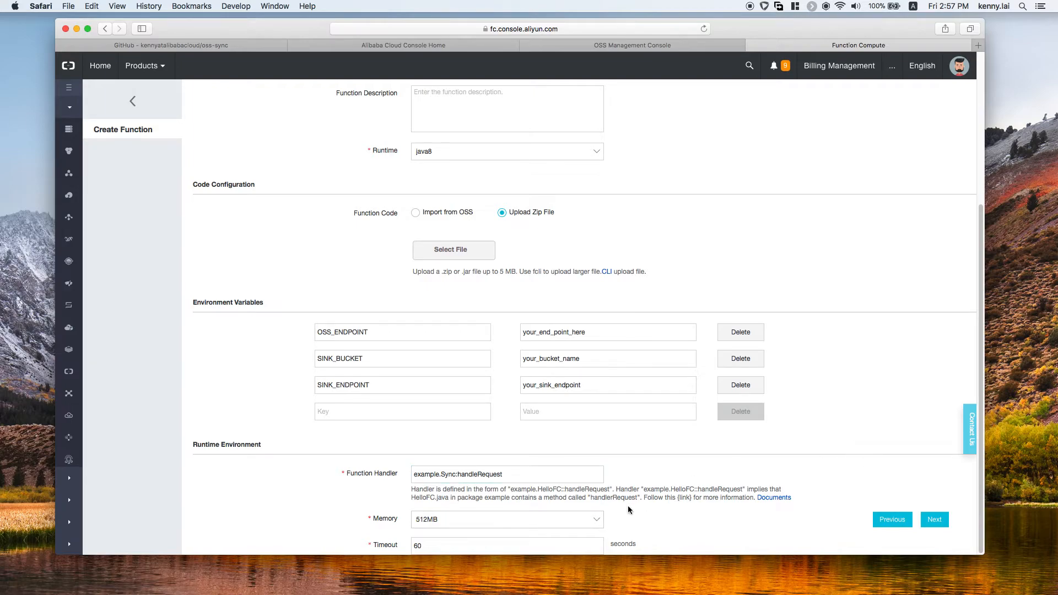
Step: Set the function memory to 256MB, keep the timeout at 60 seconds, and continue to the function permissions
drag(611, 556, 609, 578)
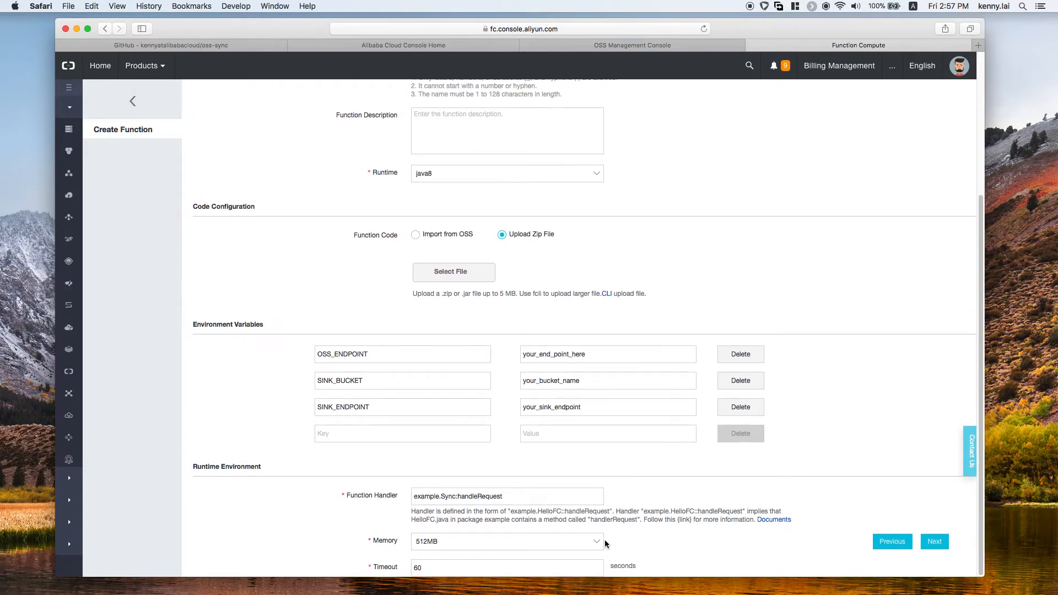
click(593, 540)
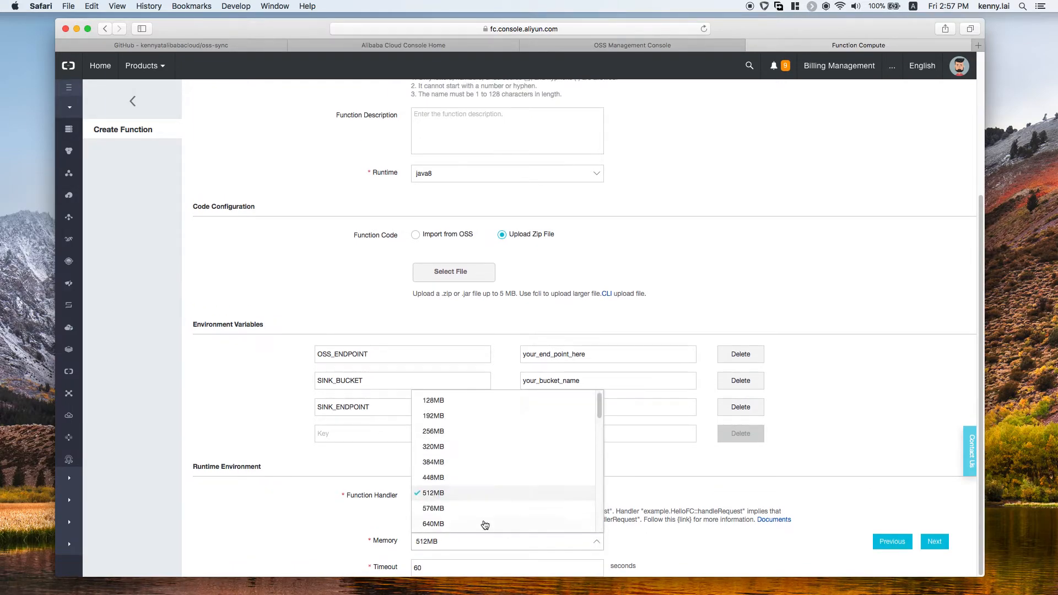
click(439, 431)
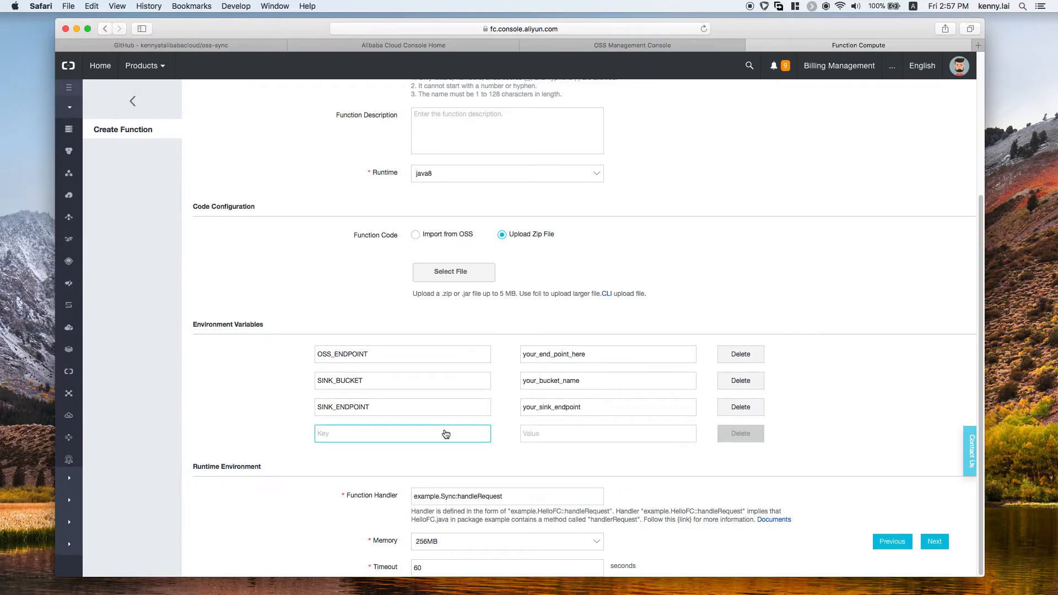
click(459, 566)
drag(459, 567, 402, 568)
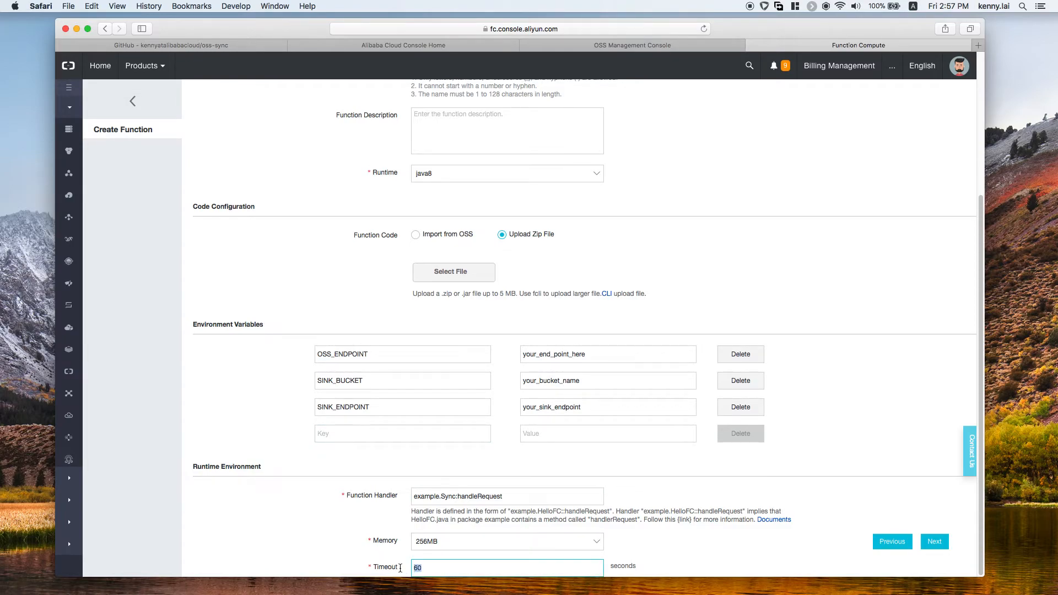
click(429, 565)
click(931, 541)
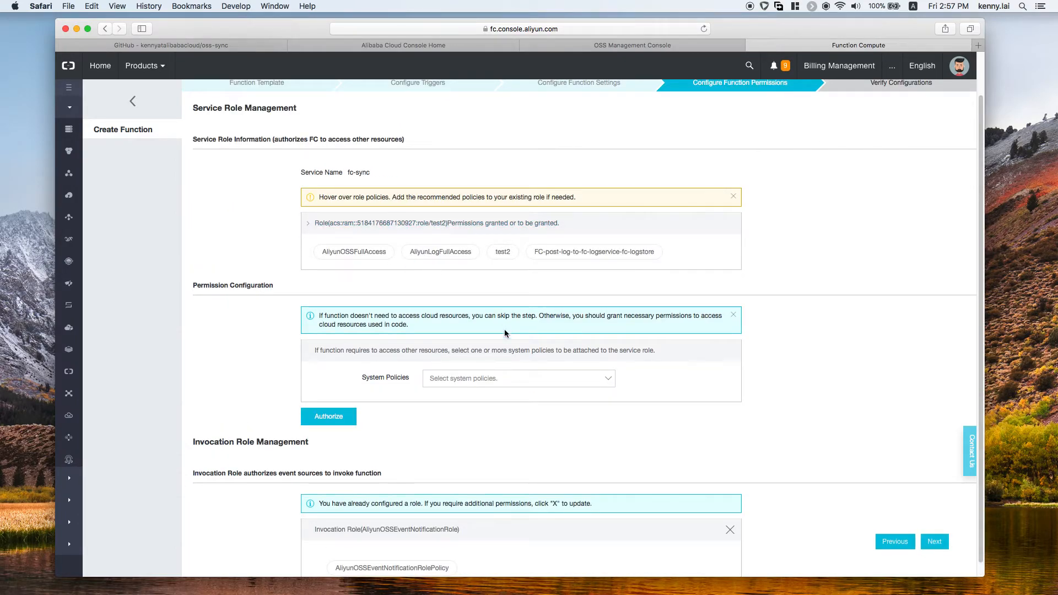
Step: Authorize the AliyunOSSFullAccess system policy for the fc-sync service role
click(462, 378)
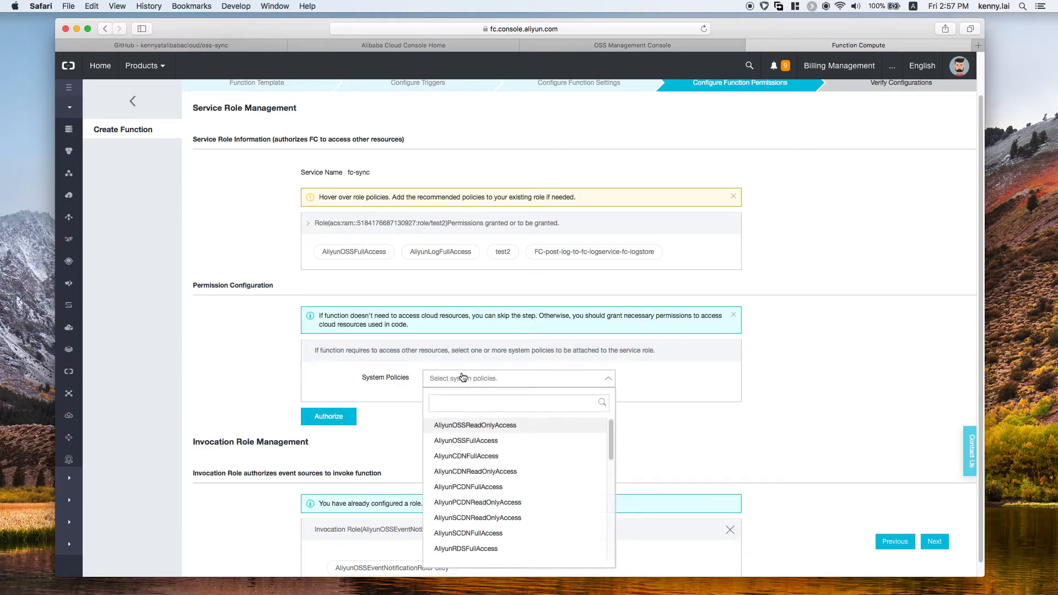
click(491, 444)
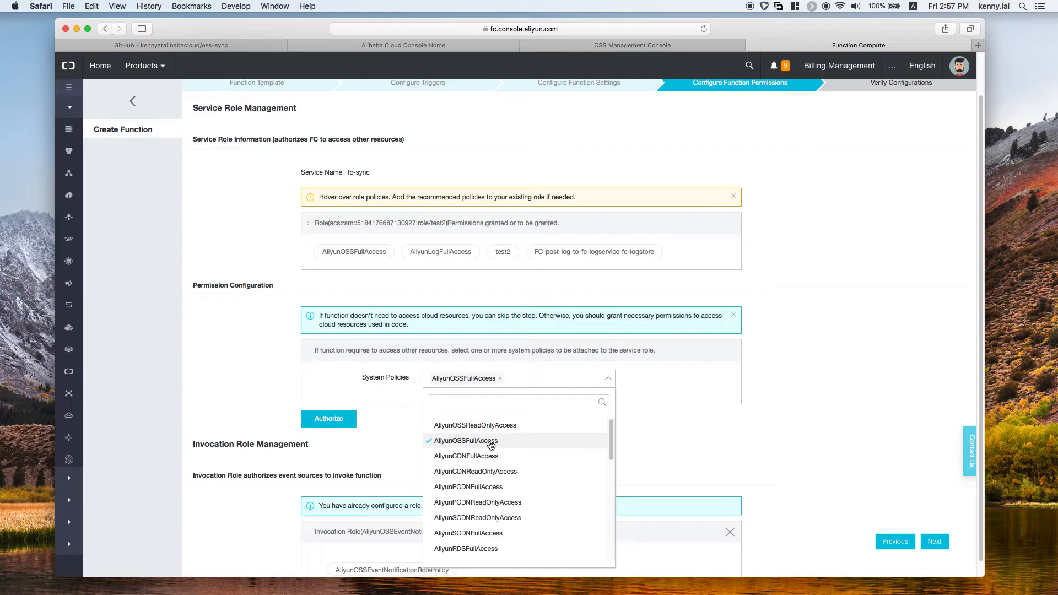
click(398, 399)
click(346, 419)
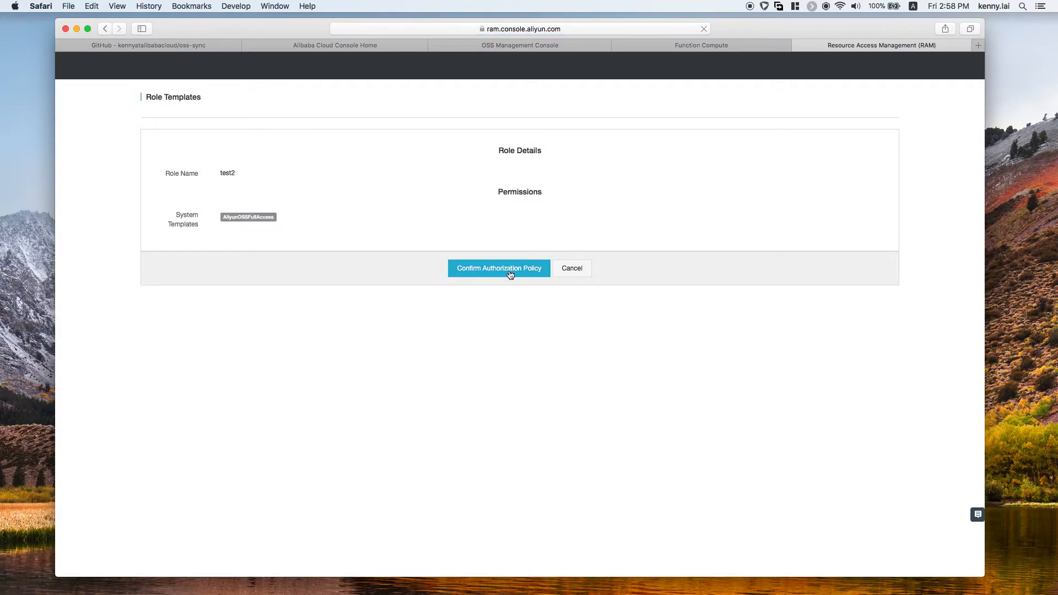
click(510, 274)
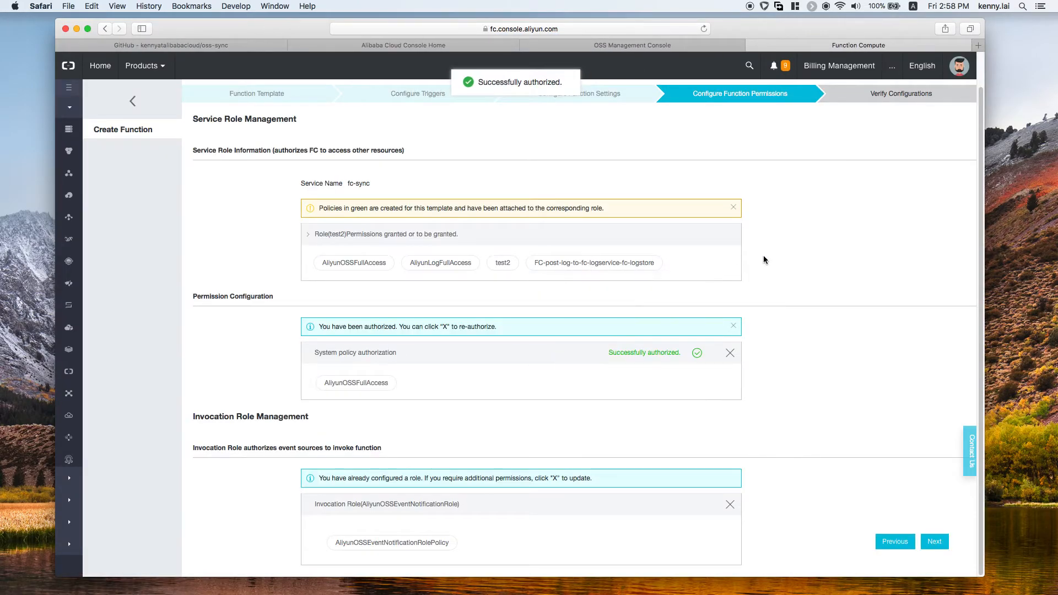
Step: Continue to the configuration preview, try to create the function, and highlight its function handler value
click(927, 541)
click(931, 515)
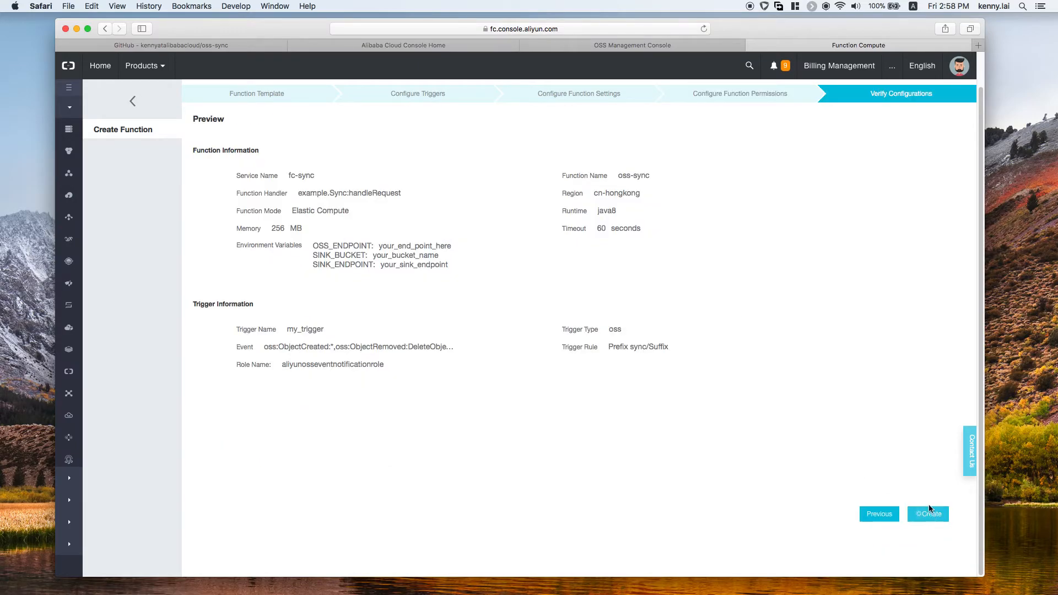
click(593, 349)
drag(298, 193, 404, 194)
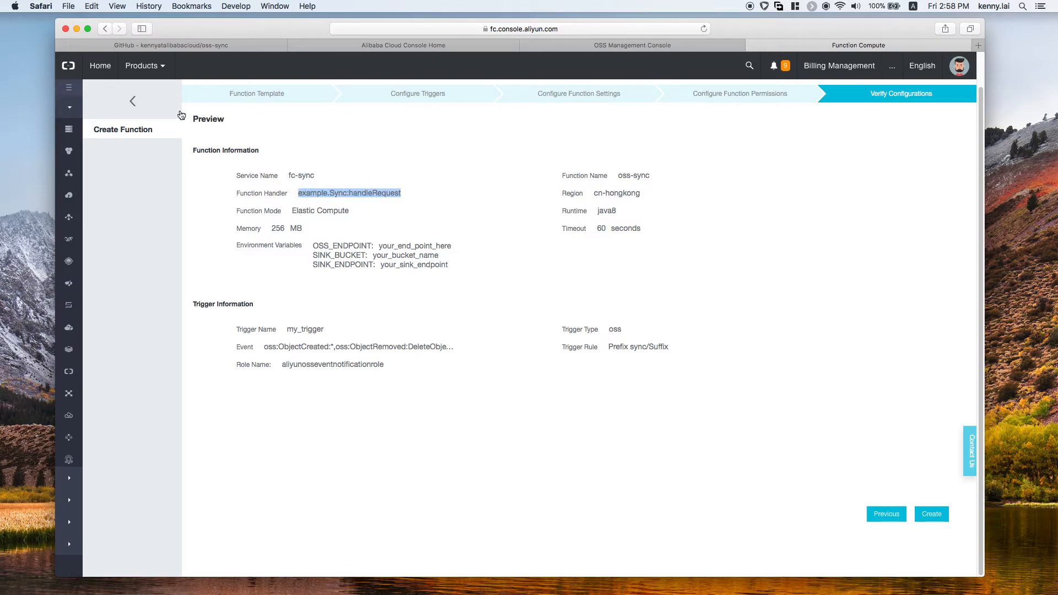
Step: Minimize the browser, switch to the function_compute_example project in IntelliJ IDEA, and reposition and enlarge its window
click(79, 30)
key(super+Tab)
click(435, 289)
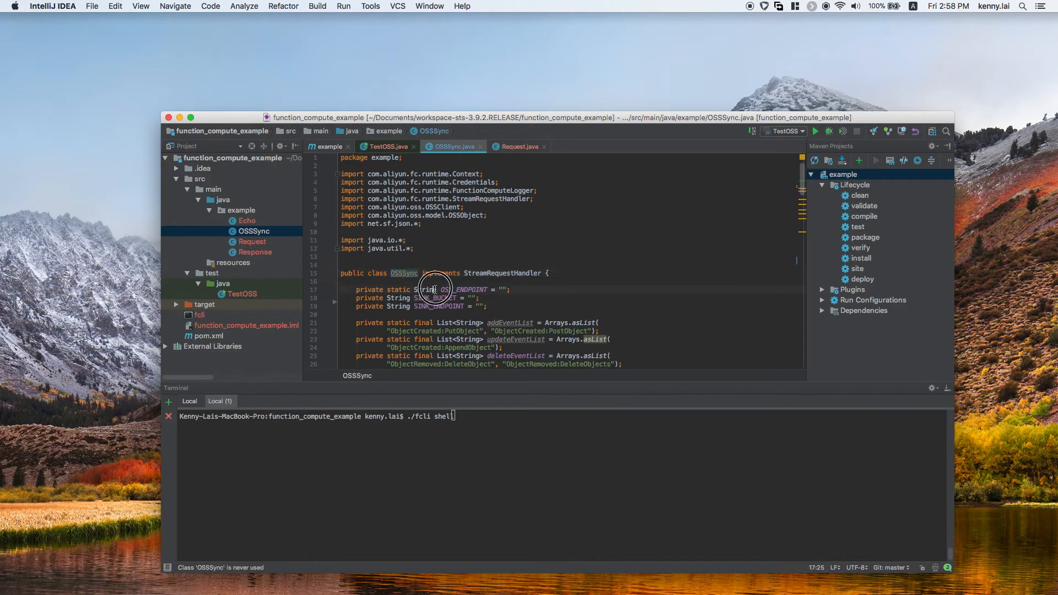
drag(404, 113, 319, 56)
drag(868, 514, 973, 566)
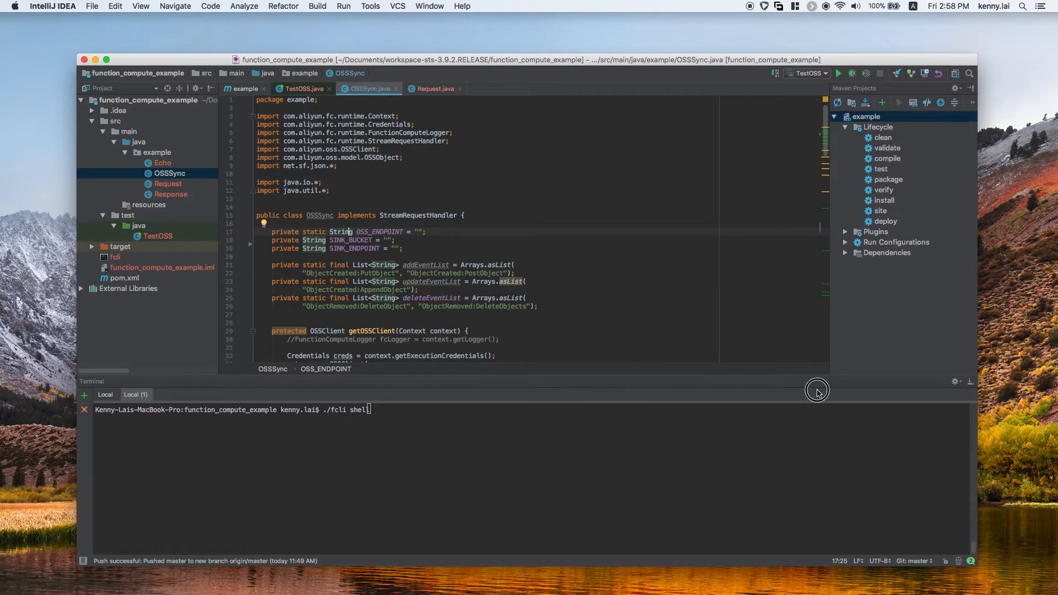
Step: Build the project in the first Local terminal session with mvn -Dmaven.test.skip=true clean package
click(515, 444)
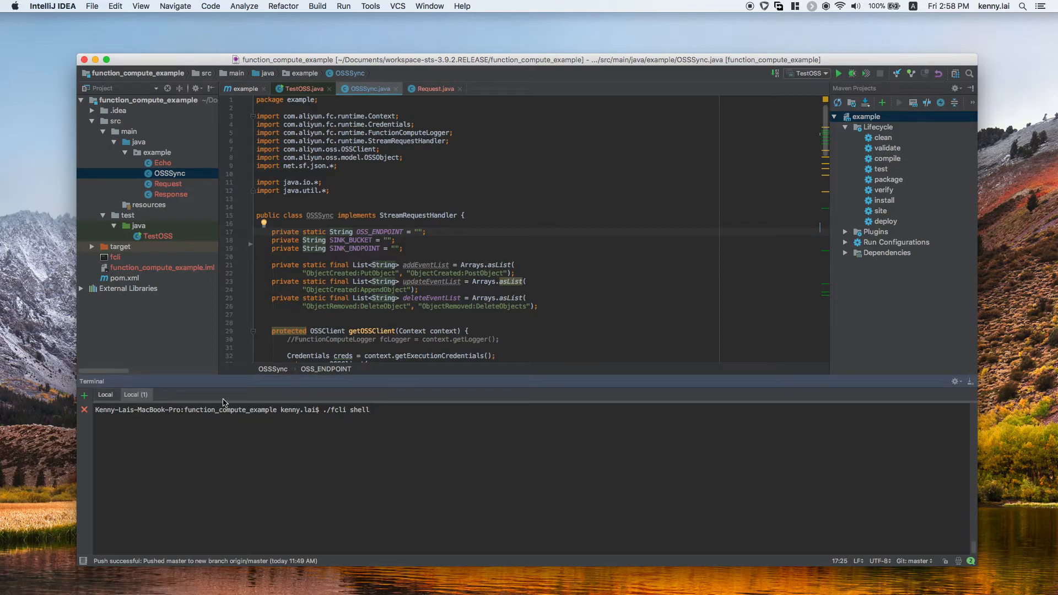
key(Up)
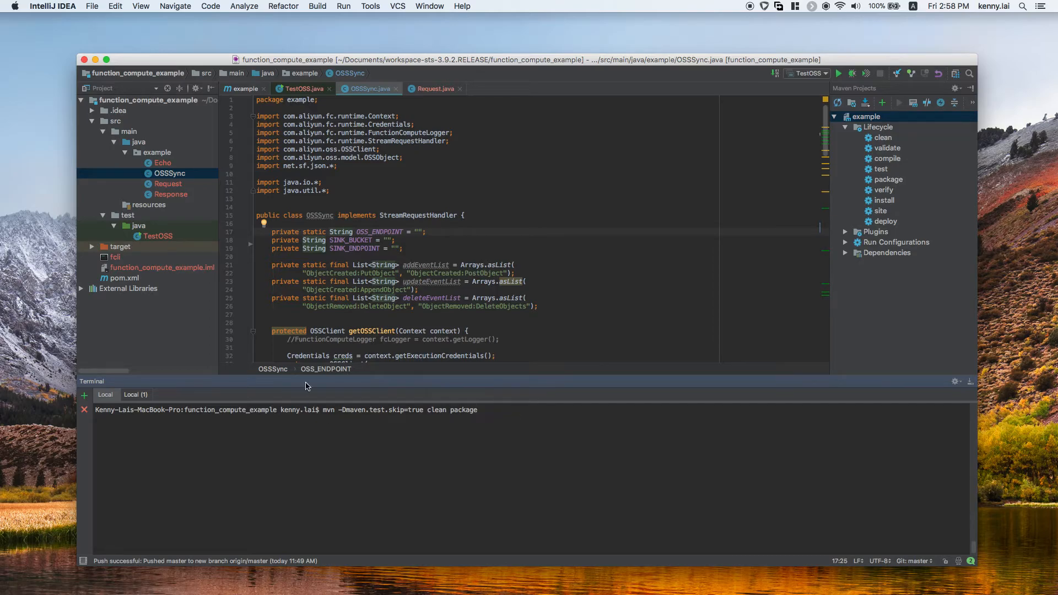
drag(300, 174, 276, 256)
click(383, 301)
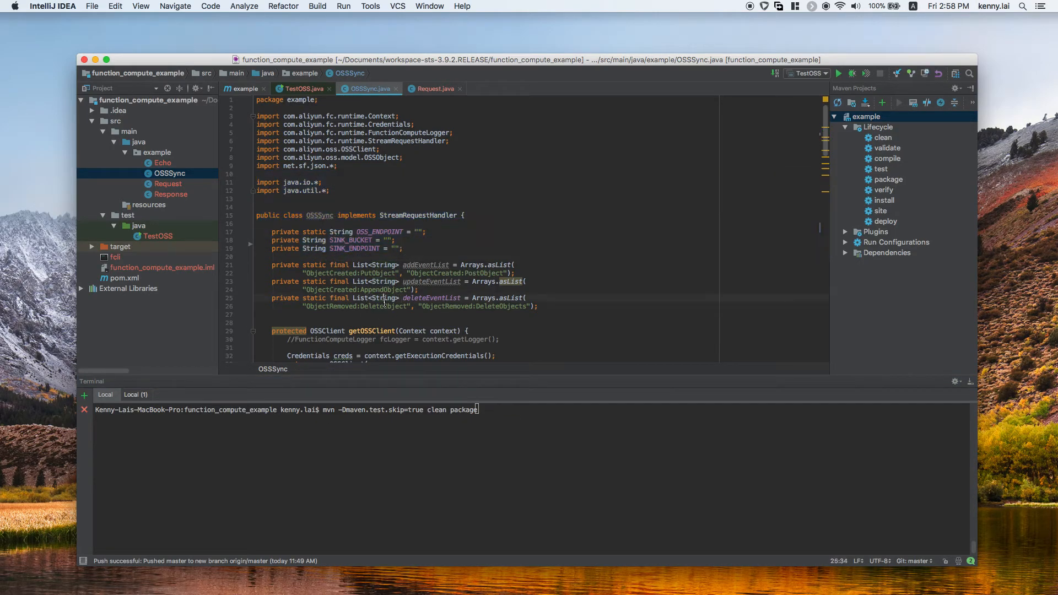
click(498, 424)
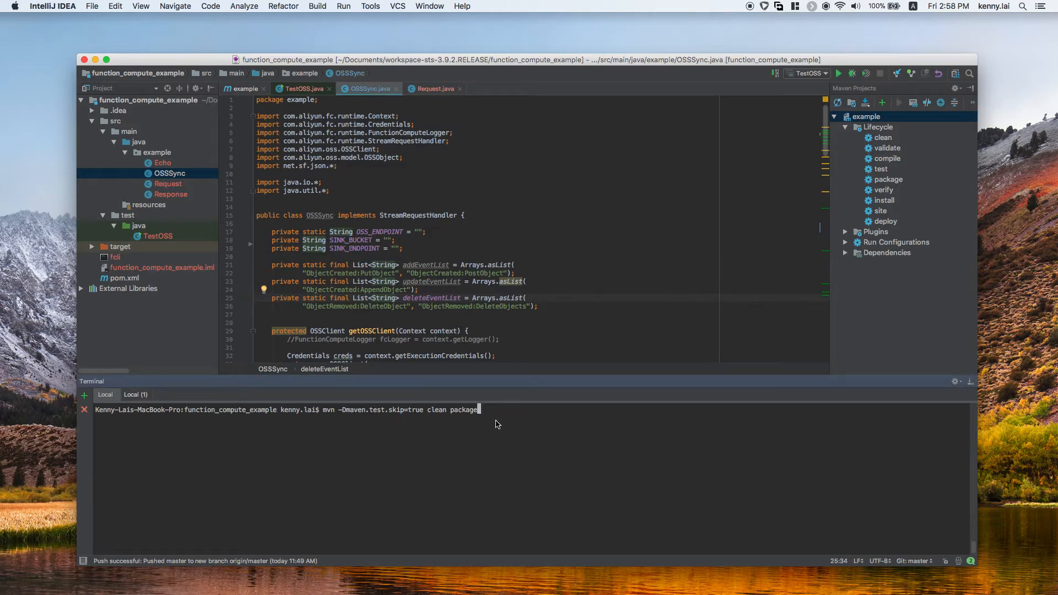
click(391, 420)
drag(391, 419, 323, 412)
click(434, 416)
key(Return)
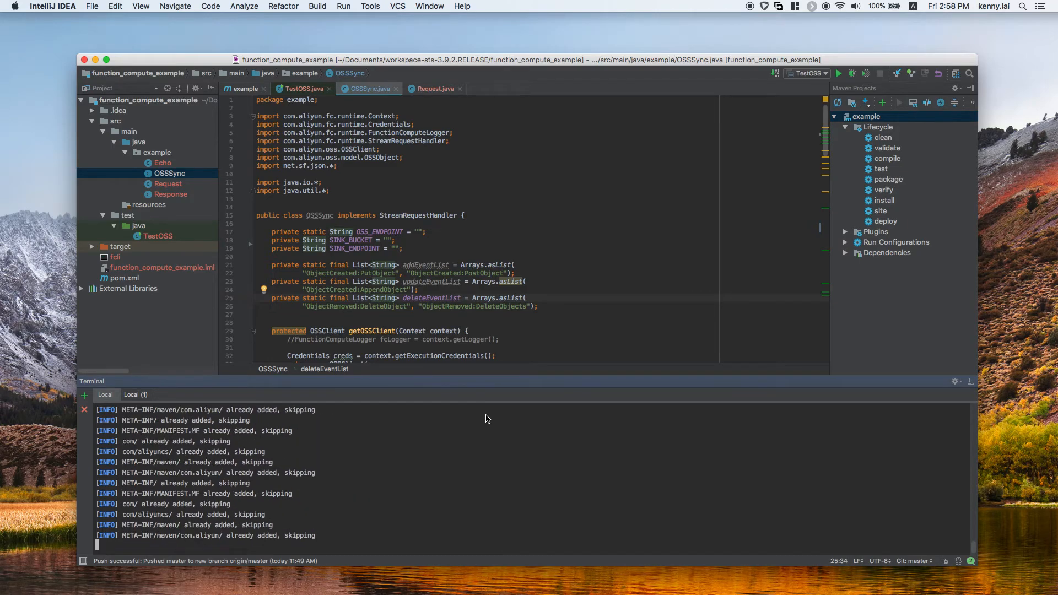
text(ld)
key(Return)
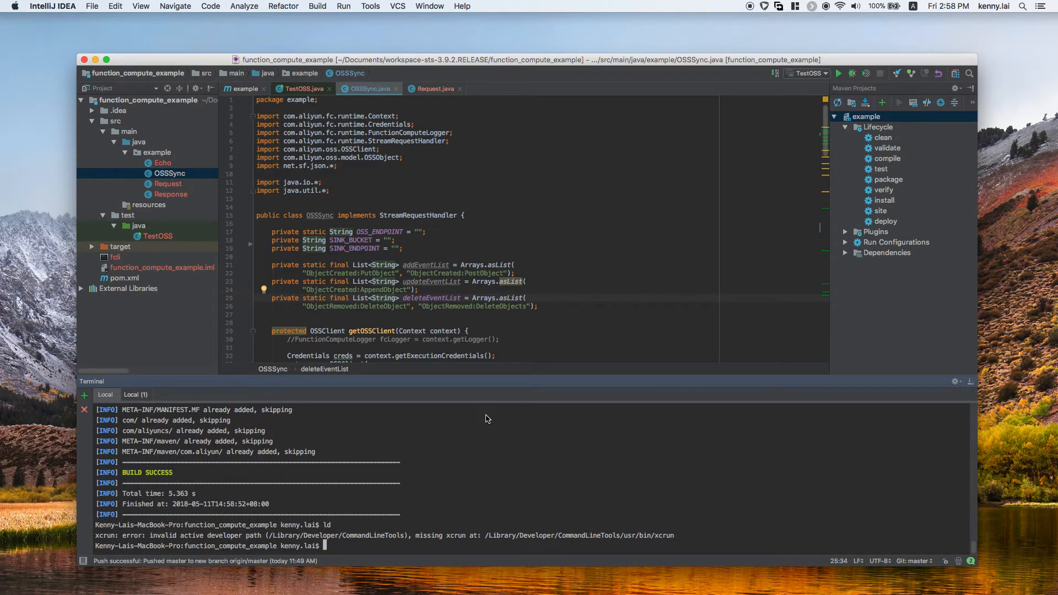
Step: List the contents of the function_compute_example project directory in the first Local terminal session
text(ld)
key(Return)
text(ls)
key(Return)
Step: Change to the target directory, list its contents and highlight the example-1.0-SNAPSHOT-jar-with-dependencies.jar file name
text(vf target/)
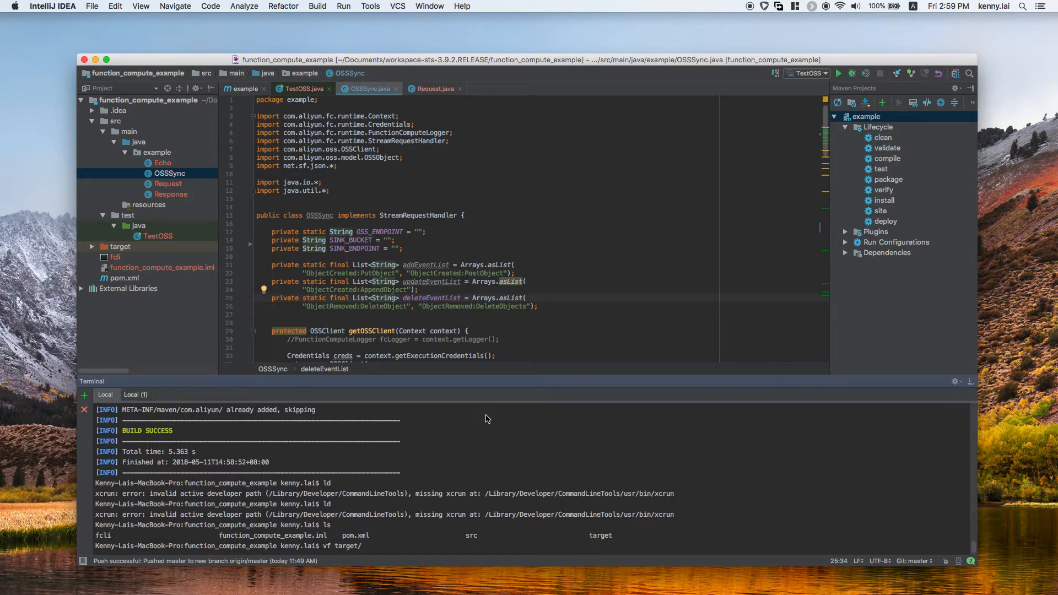
key(Return)
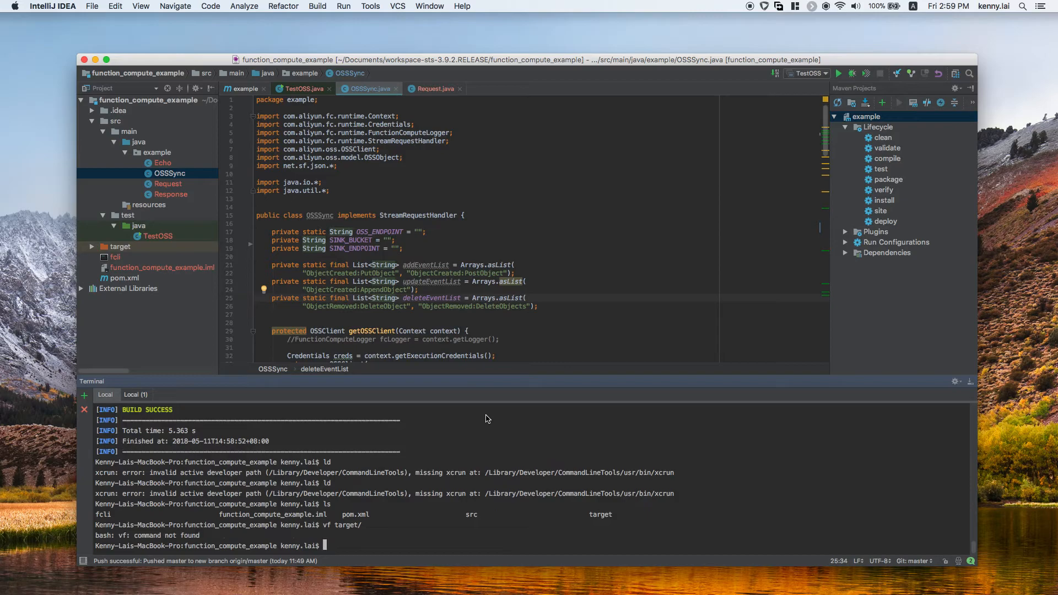
text(cd target/)
key(Return)
text(ls)
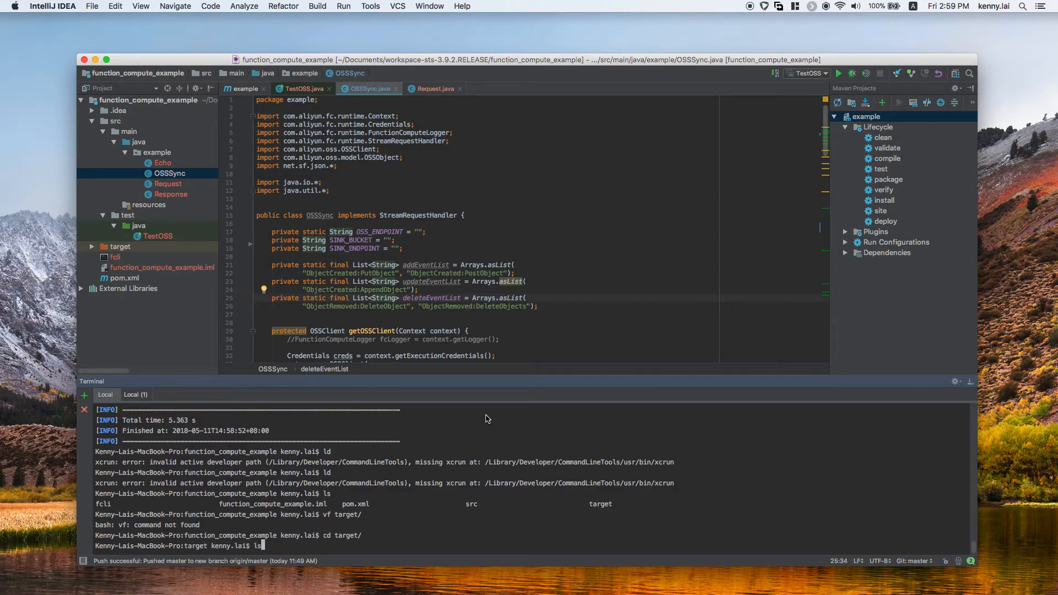
key(Return)
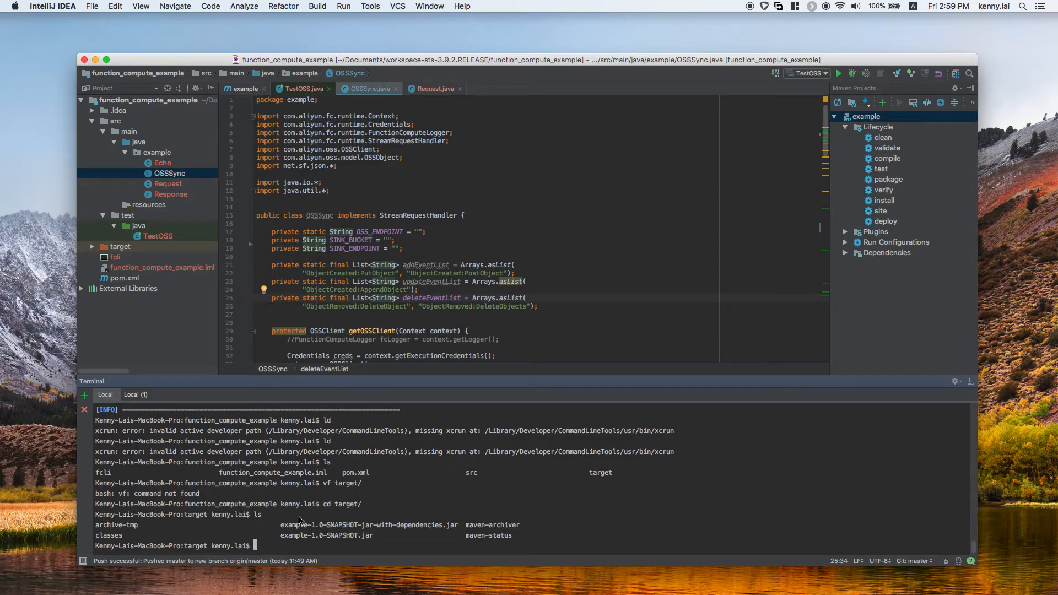
drag(287, 525, 393, 525)
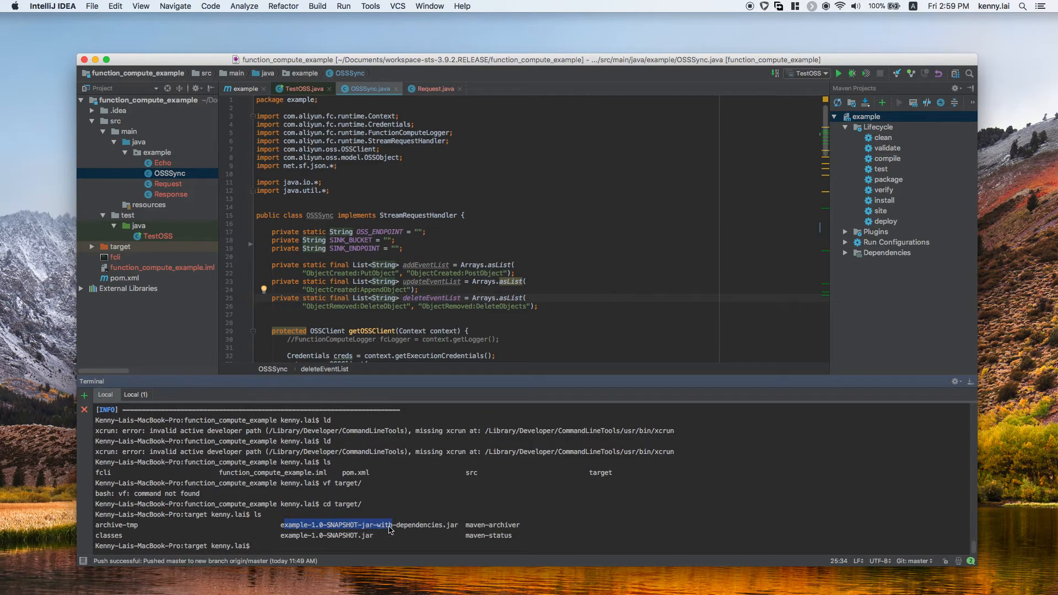
Step: Start the Function Compute shell with ./fcli shell in the Local (1) terminal session and list its services
click(135, 395)
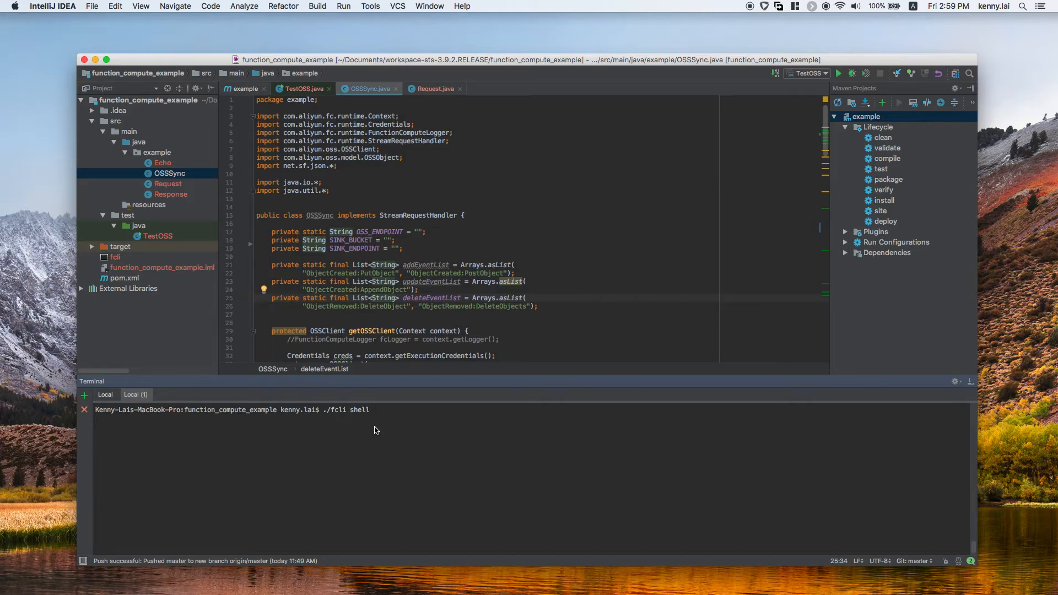
key(Return)
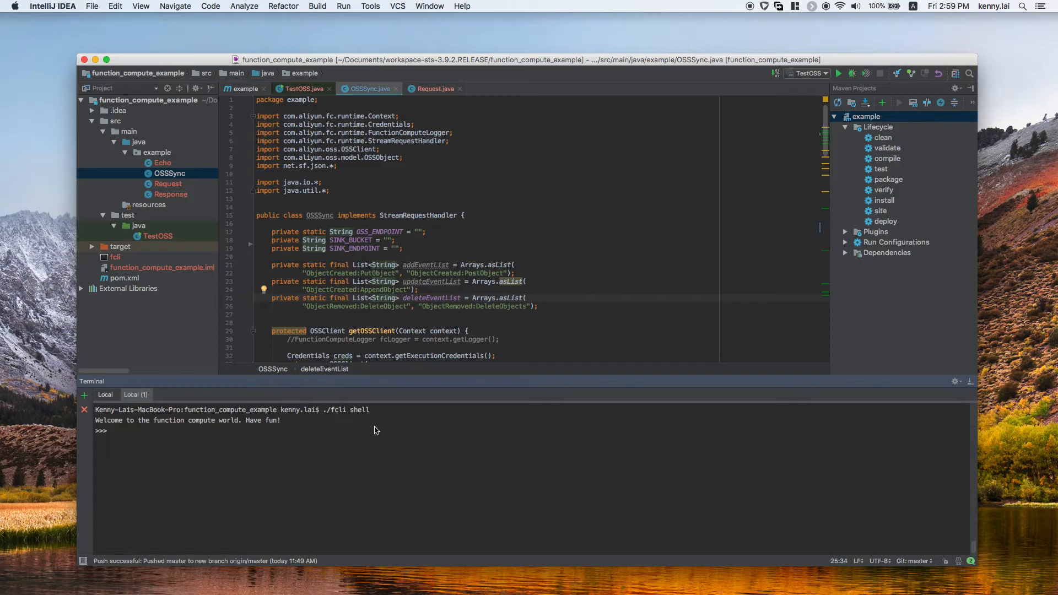
text(ls)
key(Return)
Step: Enter the fc-sync service in the fcli shell, go into its sync function and list the function's contents
text(cd fc-sync)
key(Return)
text(ls)
key(Return)
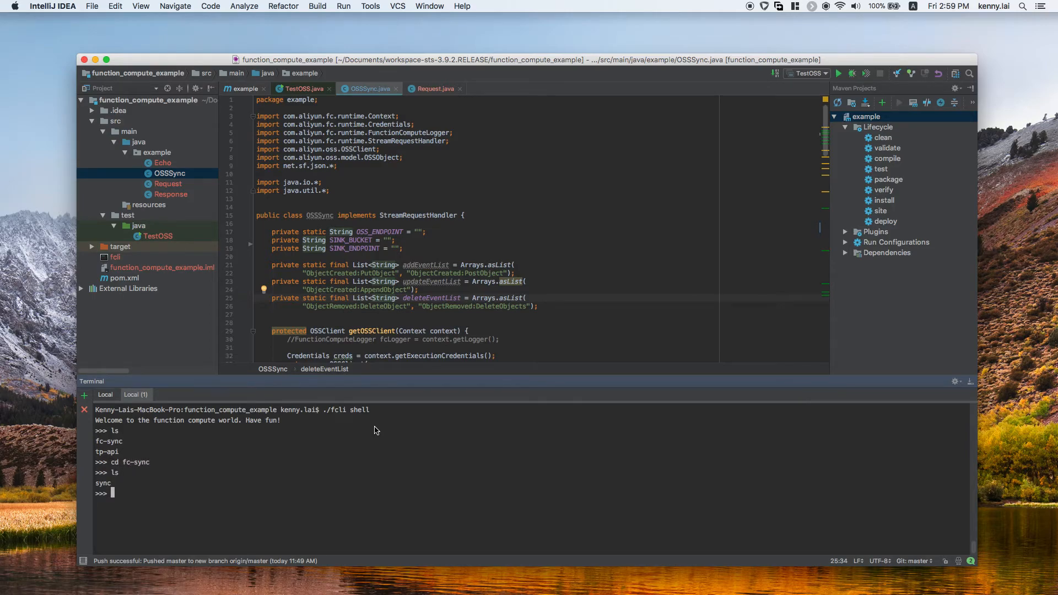
text(cd sync)
key(Return)
text(ls)
key(Return)
Step: Update the sync function's code with upf -f, using example-1.0-SNAPSHOT-jar-with-dependencies.jar from the project's target directory
text(cd fc-sync)
key(Up)
key(Up)
key(Up)
key(Up)
key(Up)
key(Up)
key(Up)
key(Up)
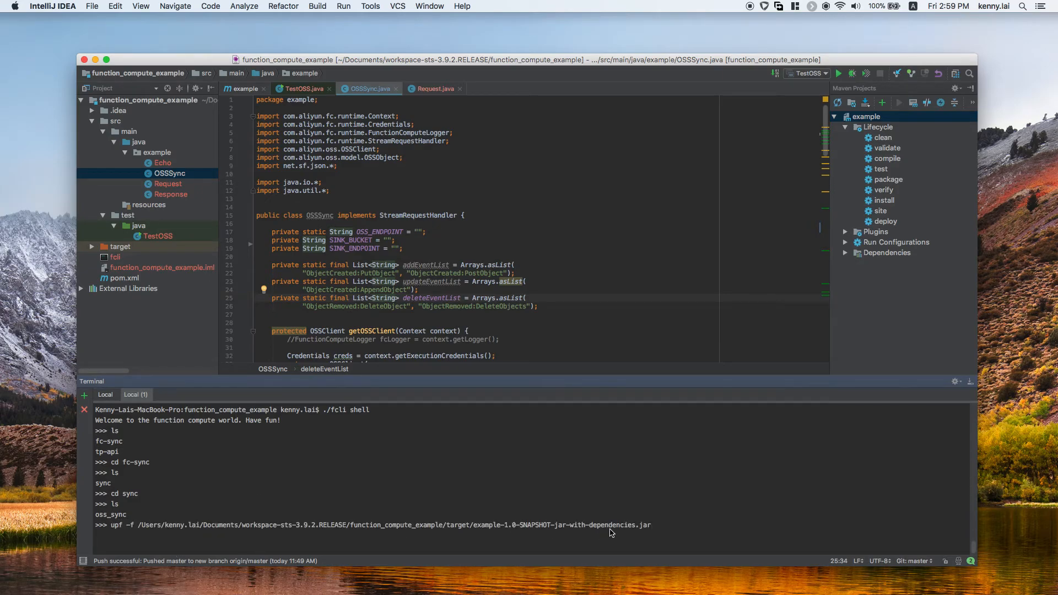
key(Return)
Step: Minimize IntelliJ IDEA, switch to Safari and show the OSS Management Console
click(95, 59)
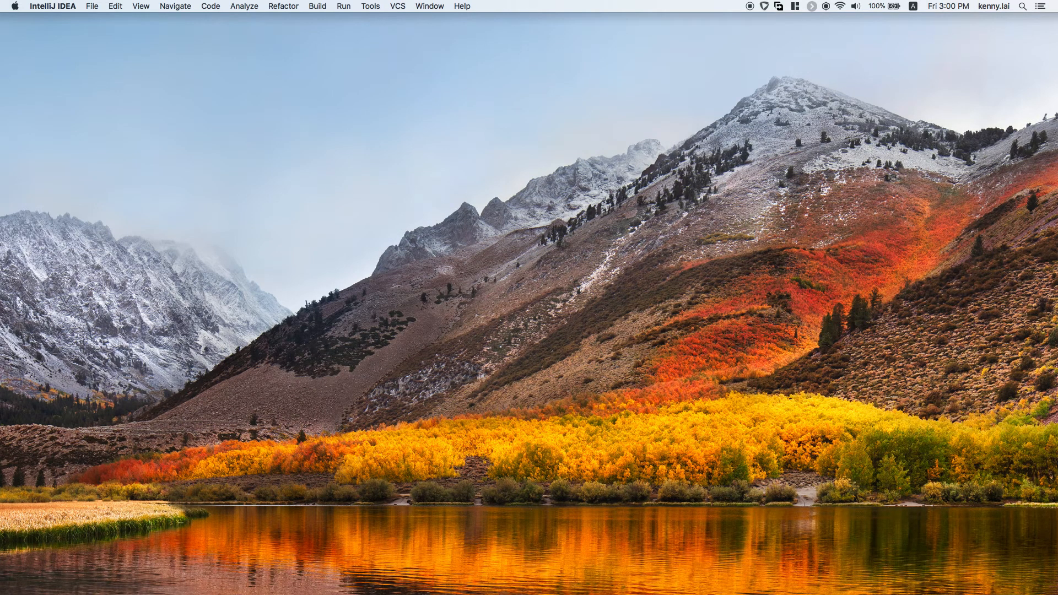
key(super+Tab)
key(super+Tab)
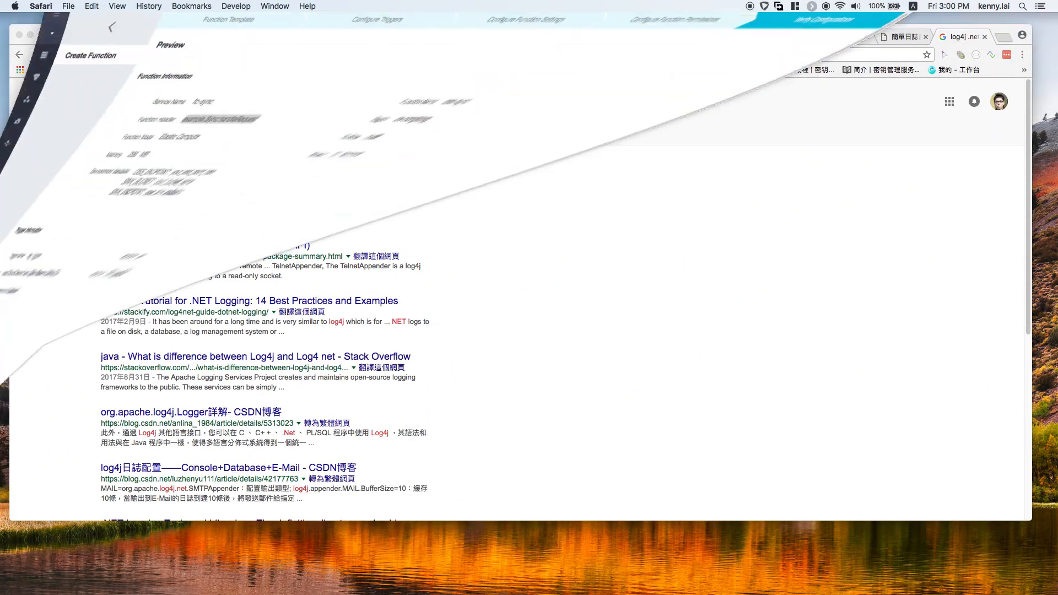
click(31, 33)
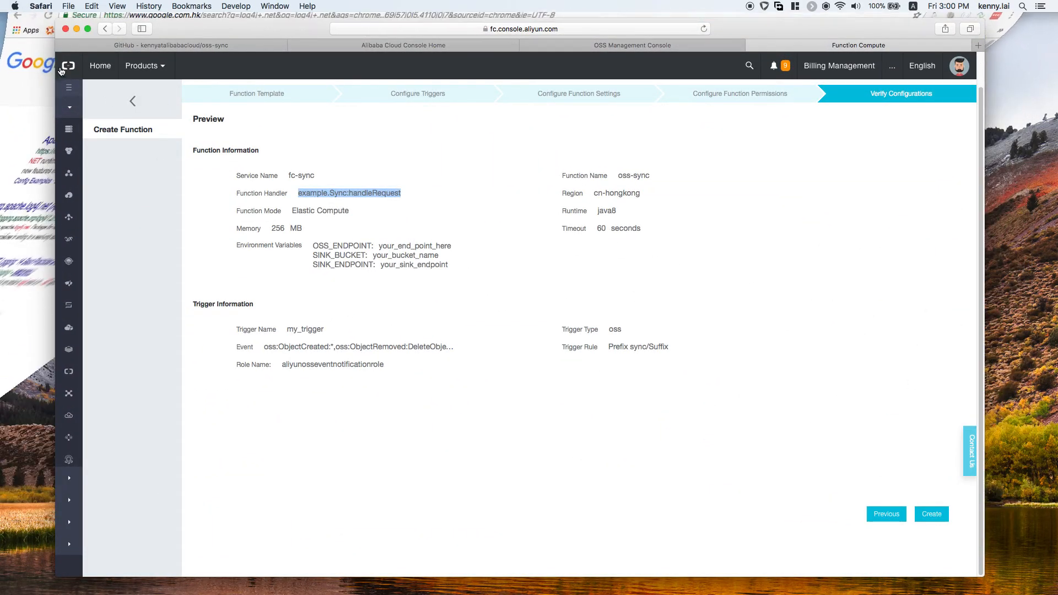
click(628, 48)
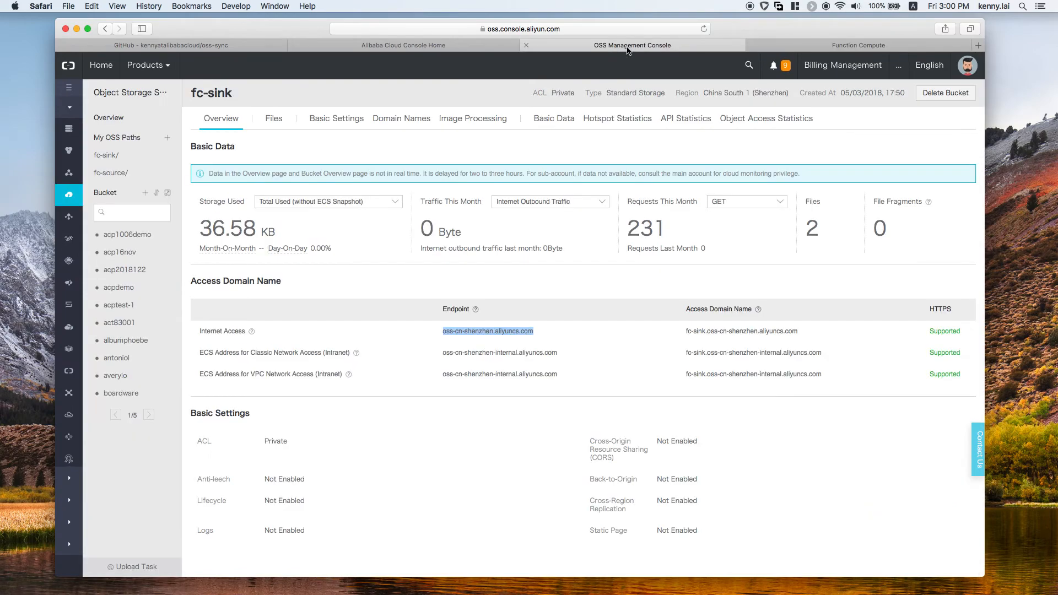
Step: Delete logo.jpg from the sync folder of the fc-source bucket, and check the sync folder of the fc-sink bucket
click(124, 173)
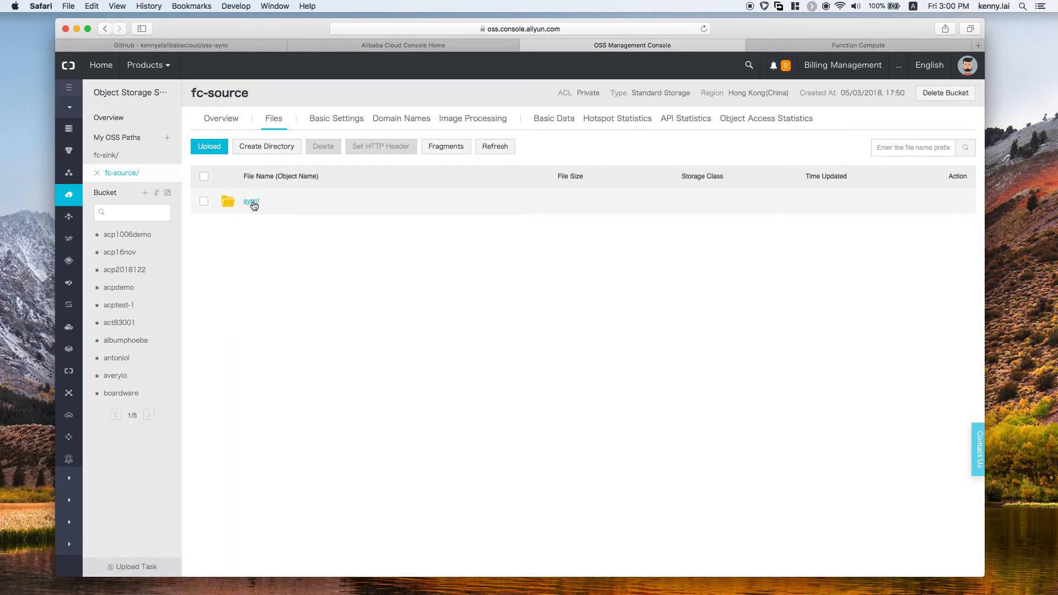
click(251, 201)
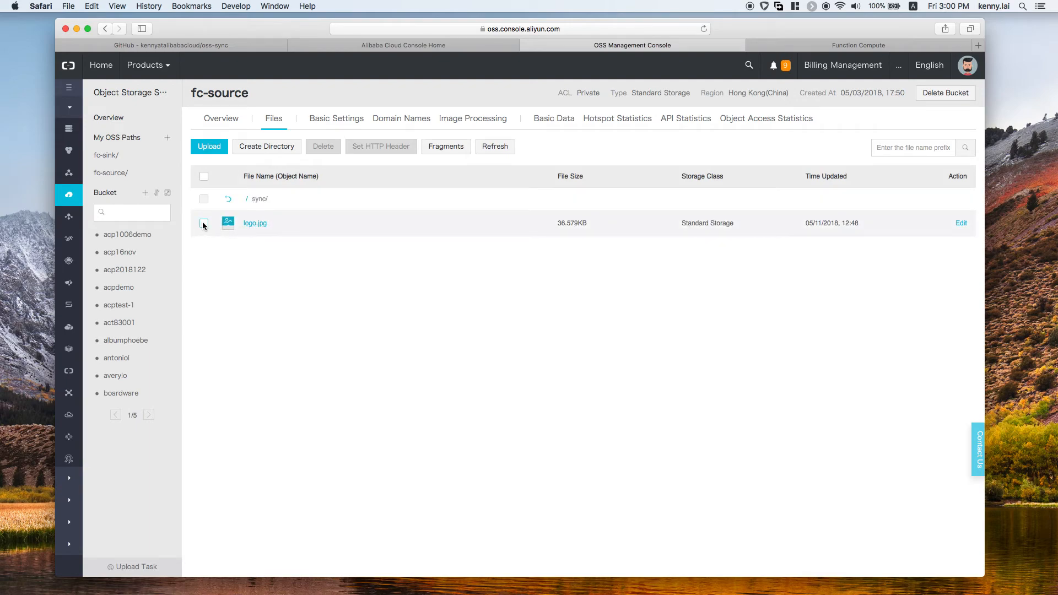
click(204, 224)
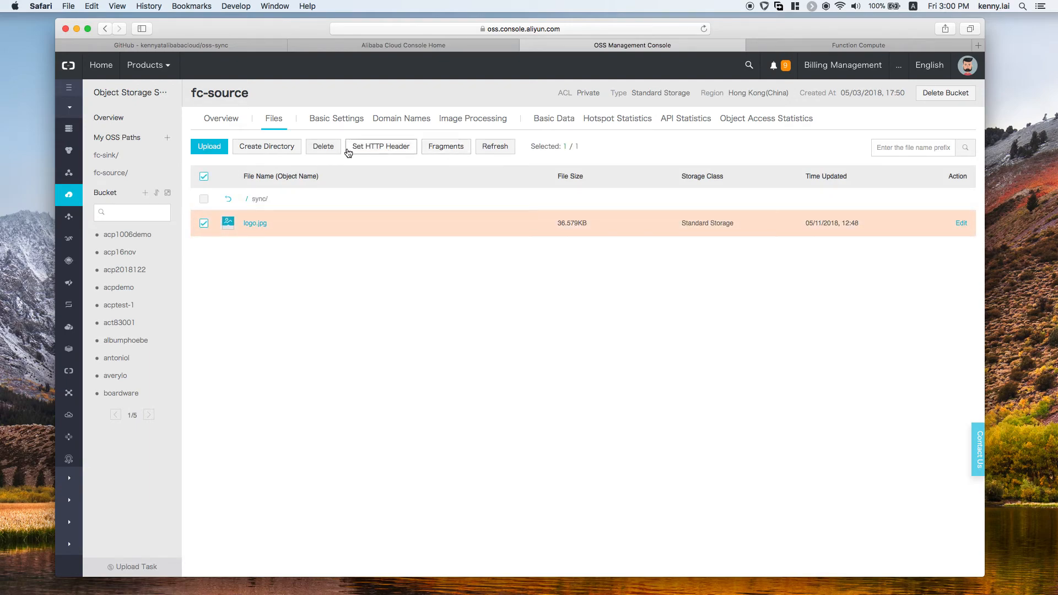
click(323, 146)
click(582, 253)
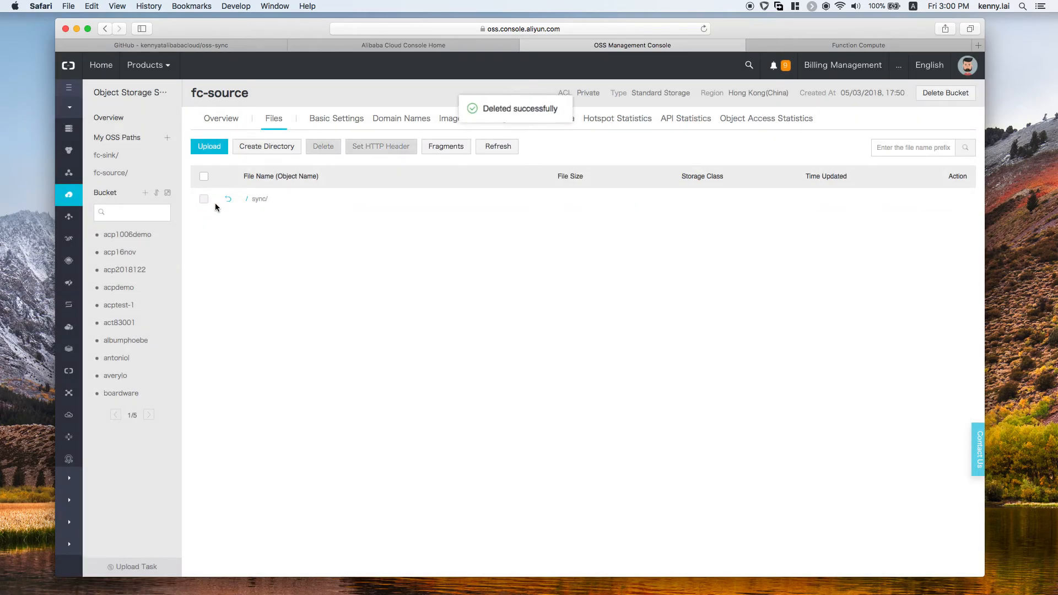
click(130, 161)
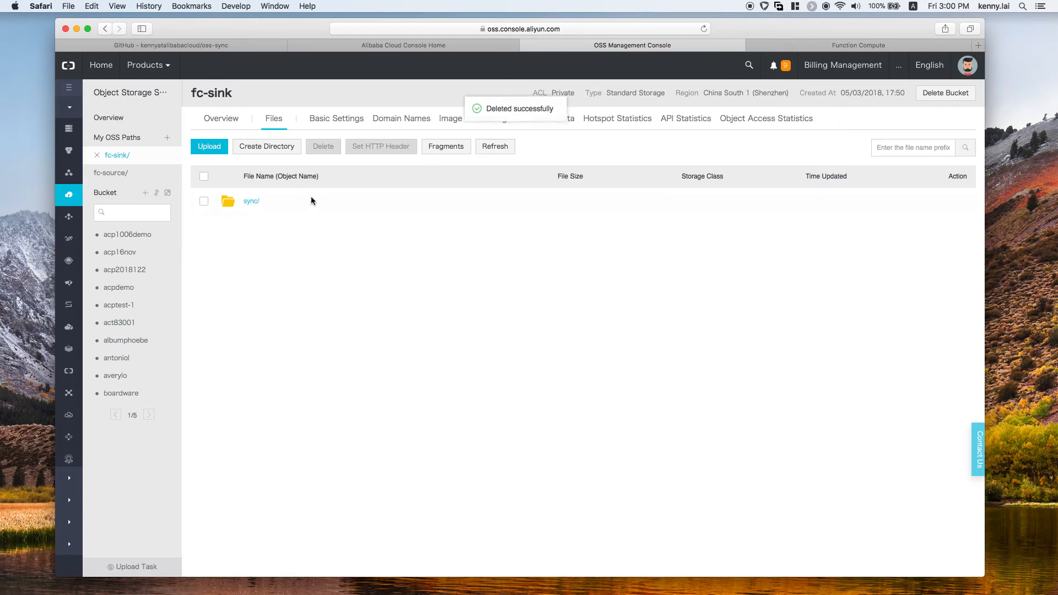
click(499, 146)
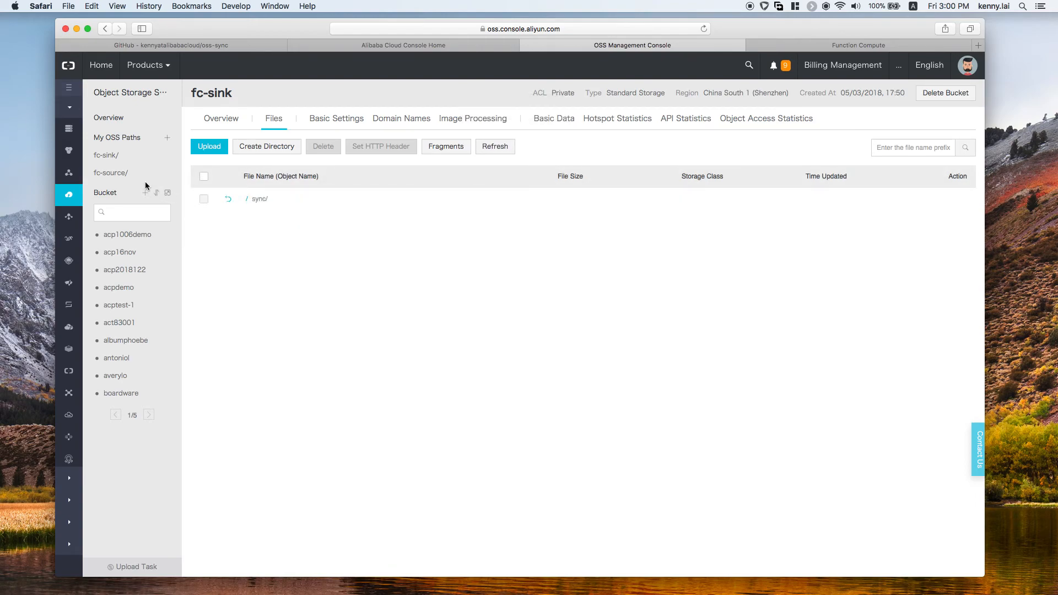
Step: Upload logo.jpg, nufindata--Server 1- Front-E.textClipping and Screen Shot 2018-04-26 at 5.17.35 PM.png to fc-source's sync folder, and check fc-sink's sync folder
click(127, 174)
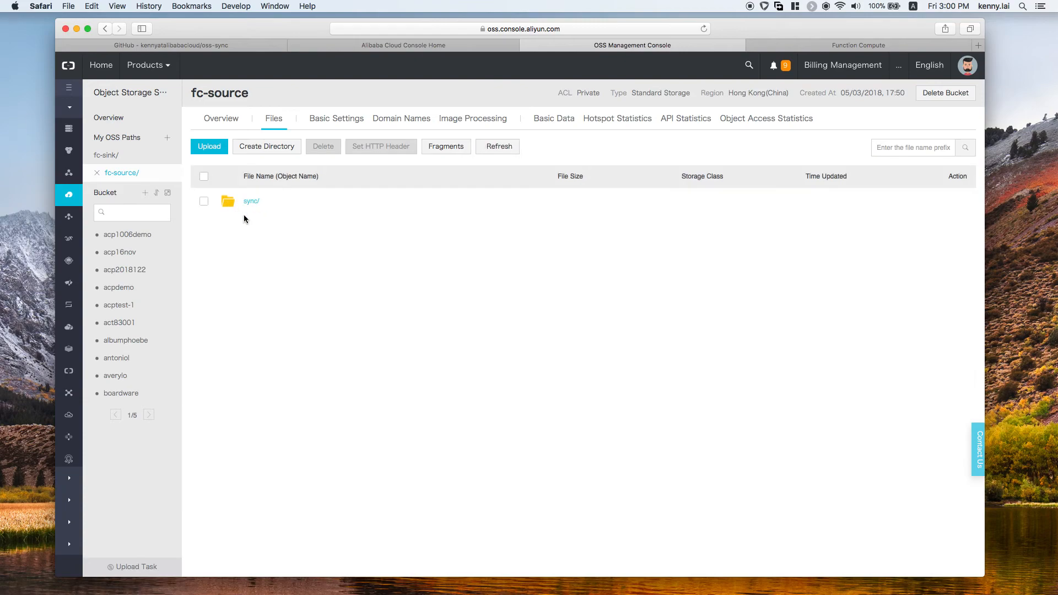
click(255, 200)
click(212, 149)
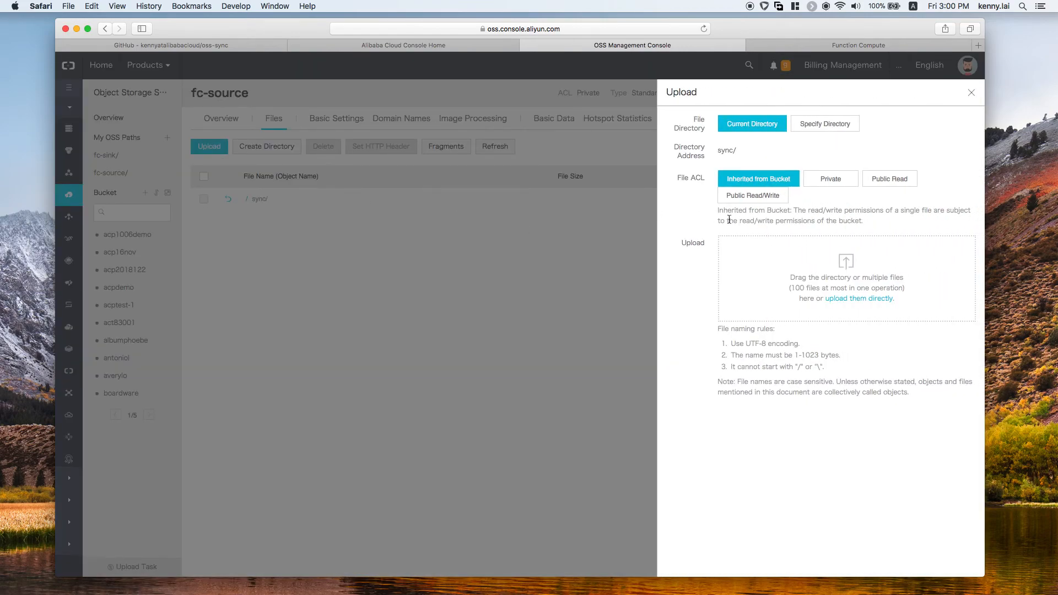
click(838, 298)
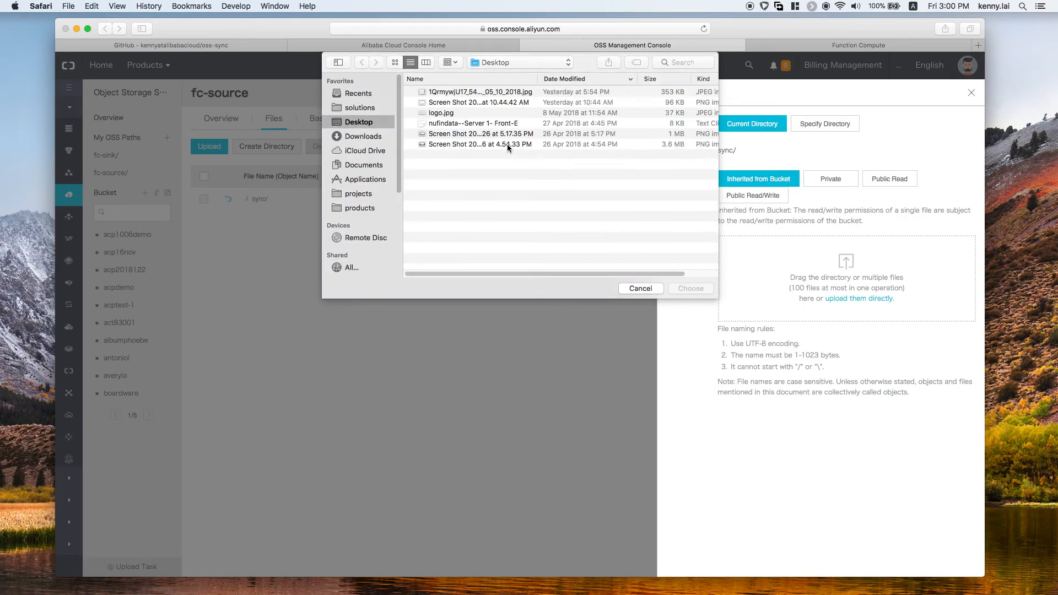
click(449, 113)
shift+click(469, 135)
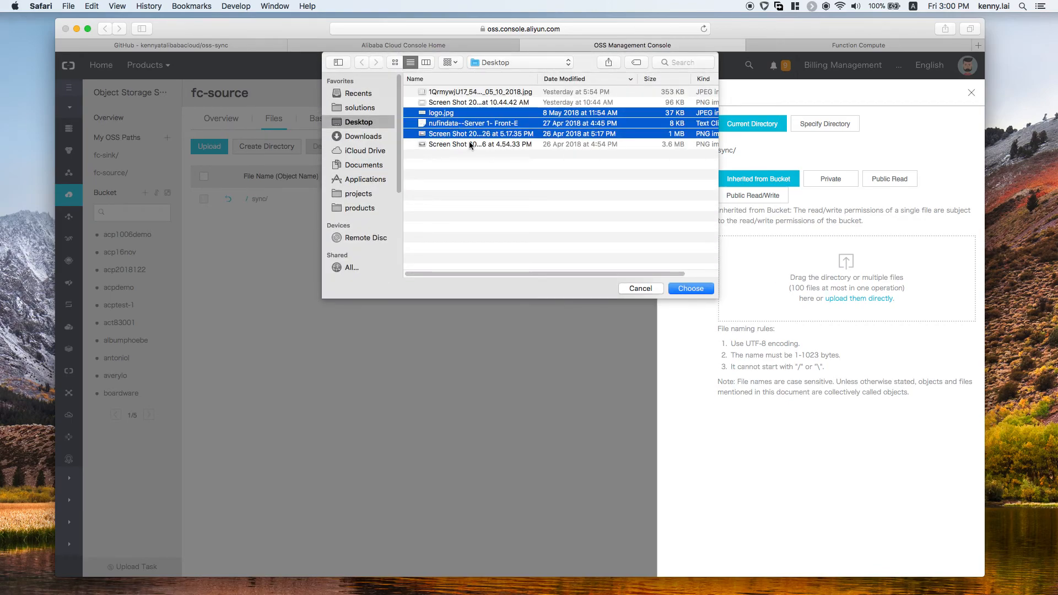
click(689, 288)
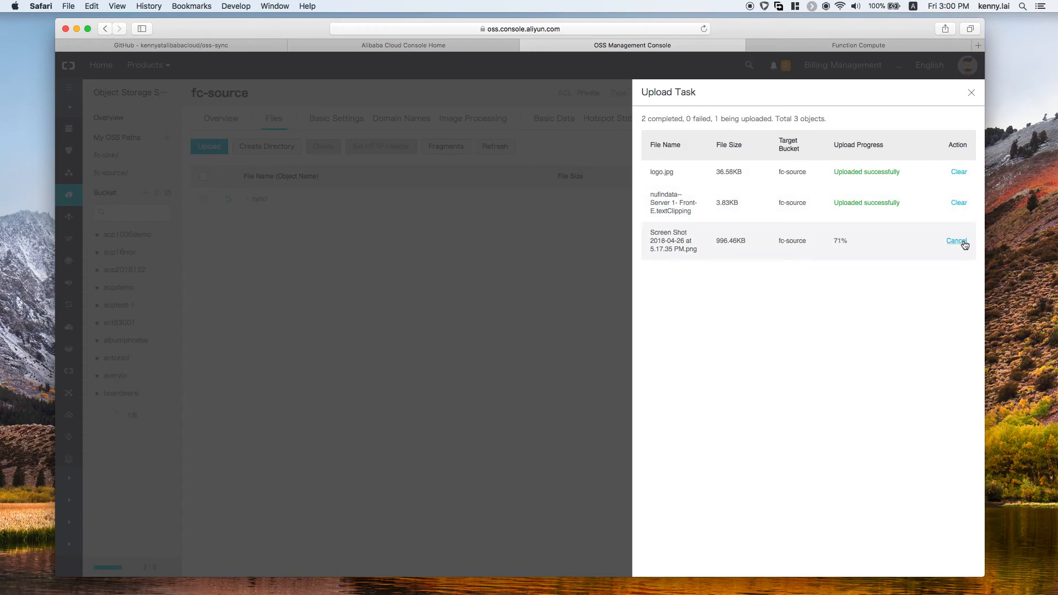
click(970, 93)
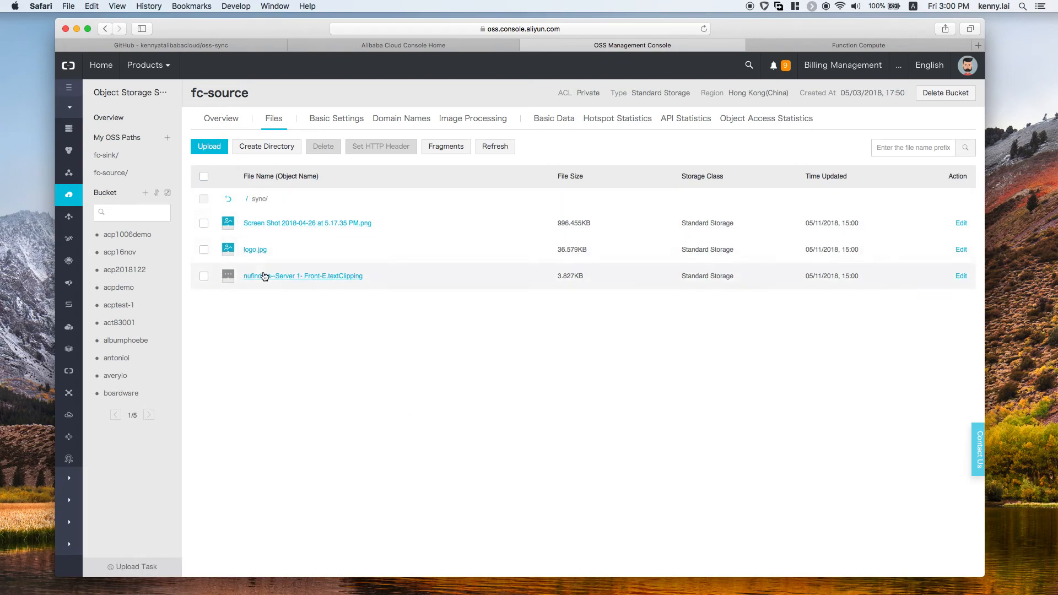
click(124, 160)
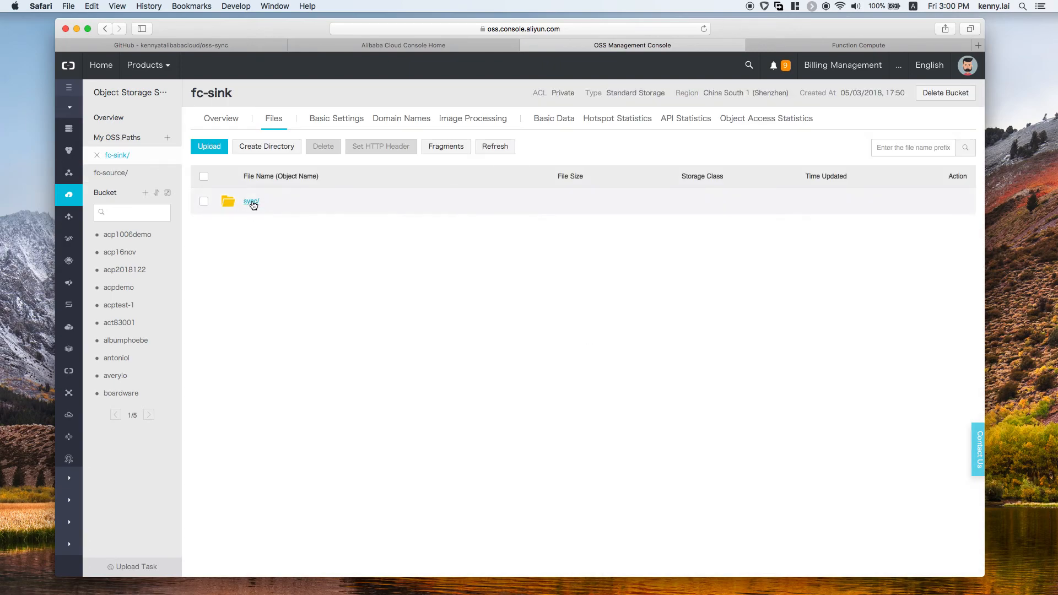
click(252, 202)
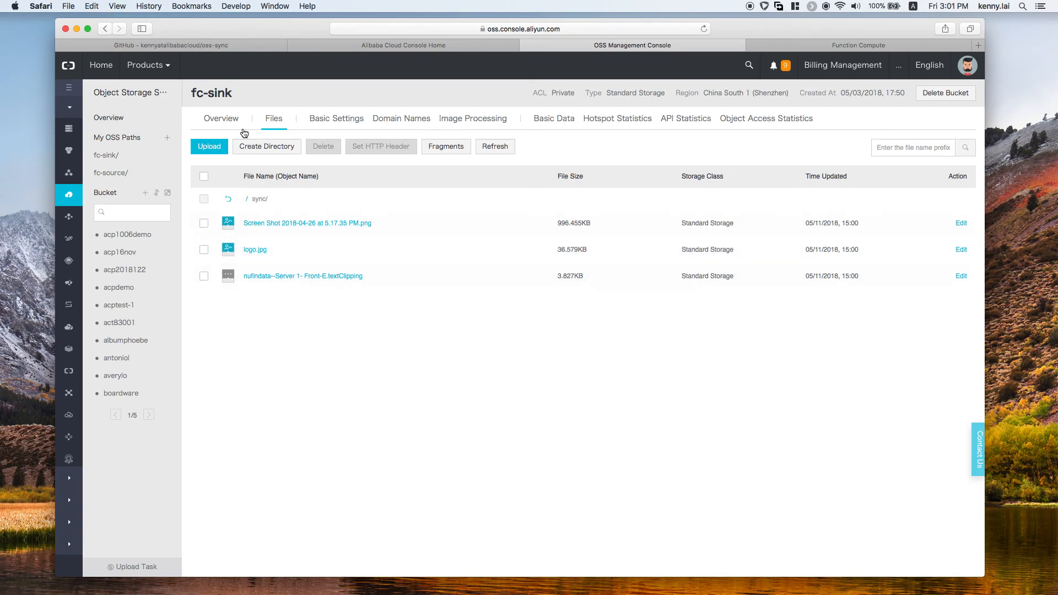
Step: Delete the Screen Shot PNG and the nufindata text clipping from fc-source's sync folder, and check fc-sink's sync folder
click(135, 172)
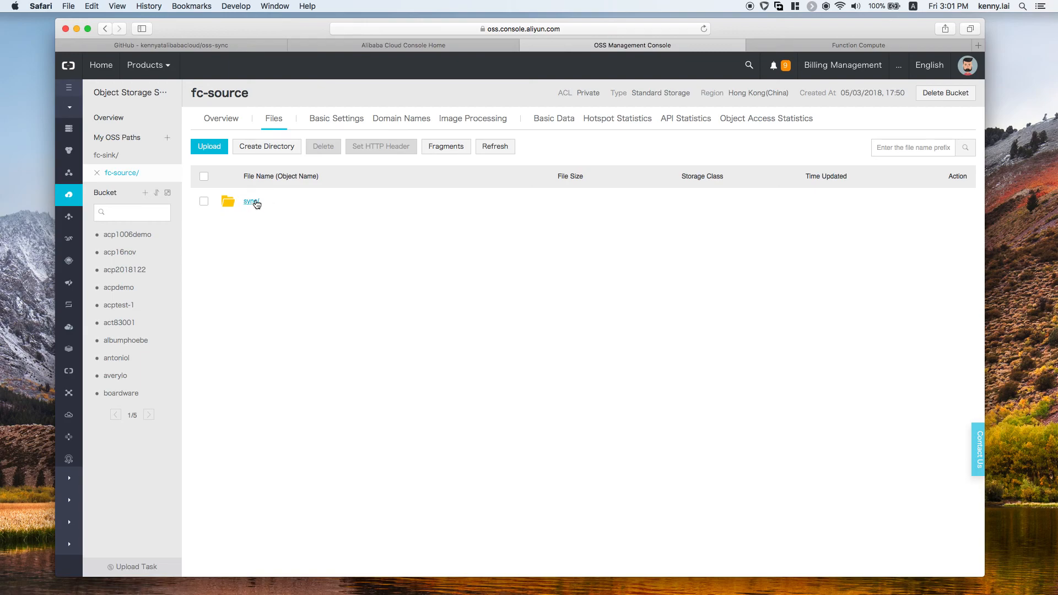
click(256, 199)
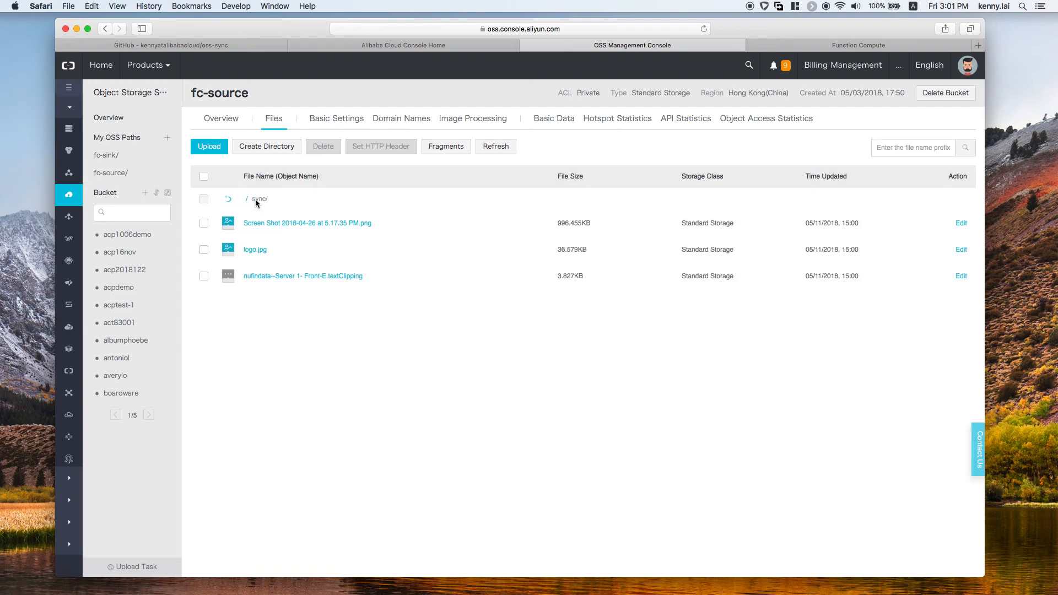
click(205, 222)
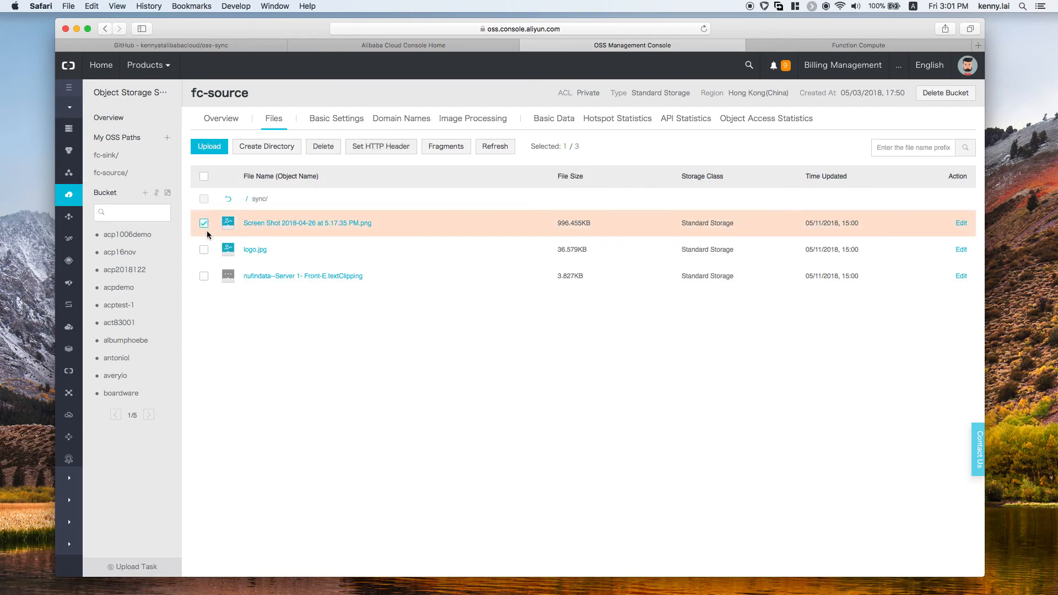
click(204, 276)
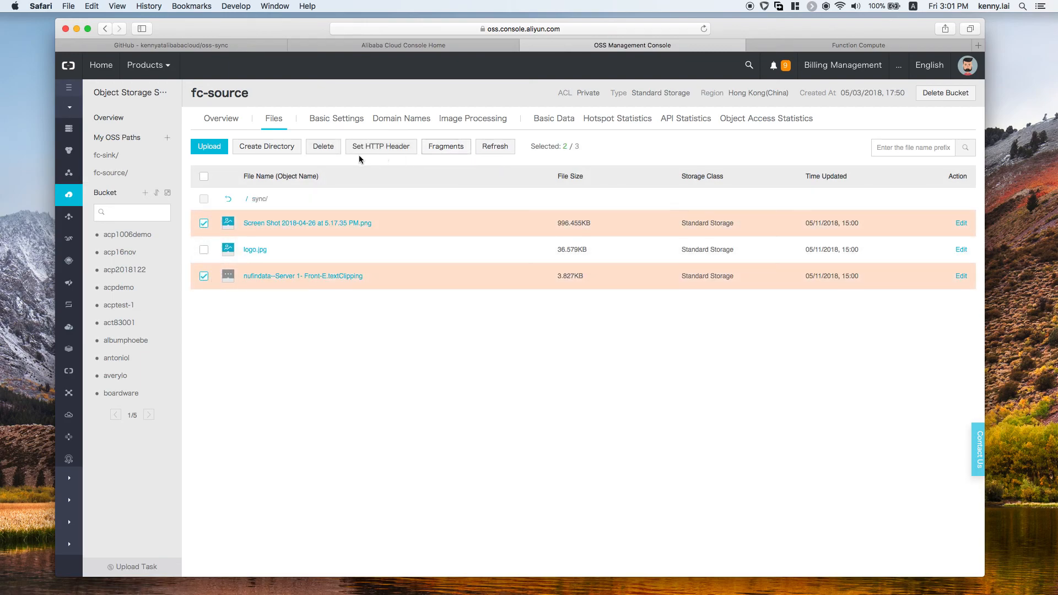
click(324, 147)
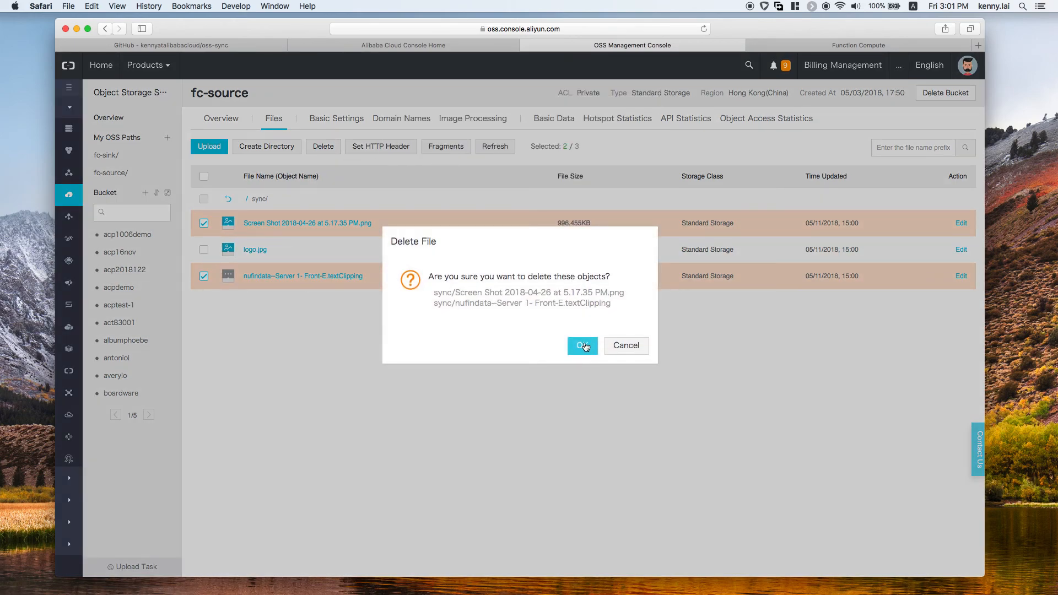
click(584, 346)
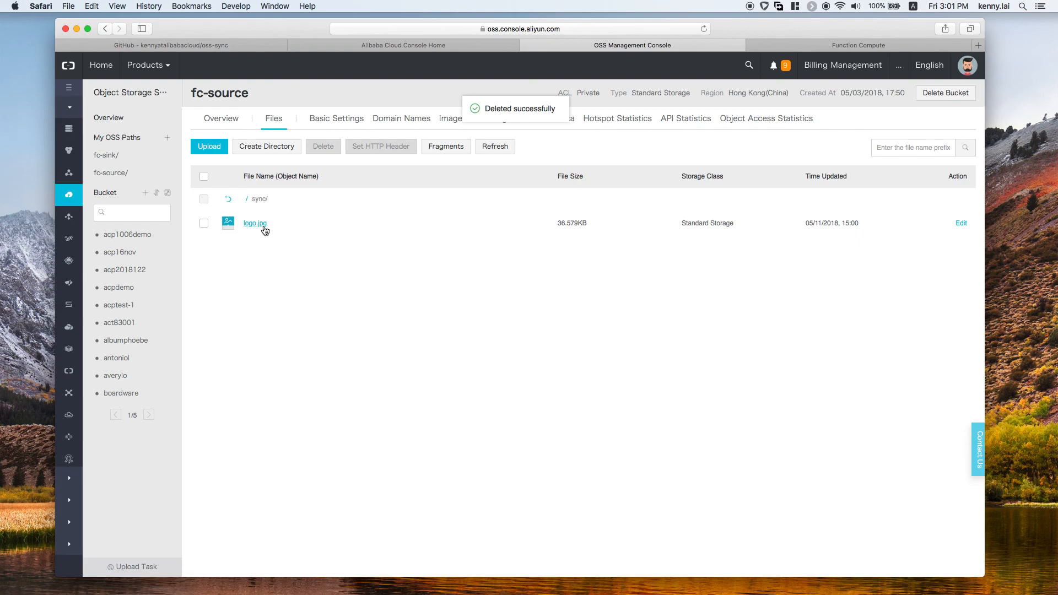
click(123, 161)
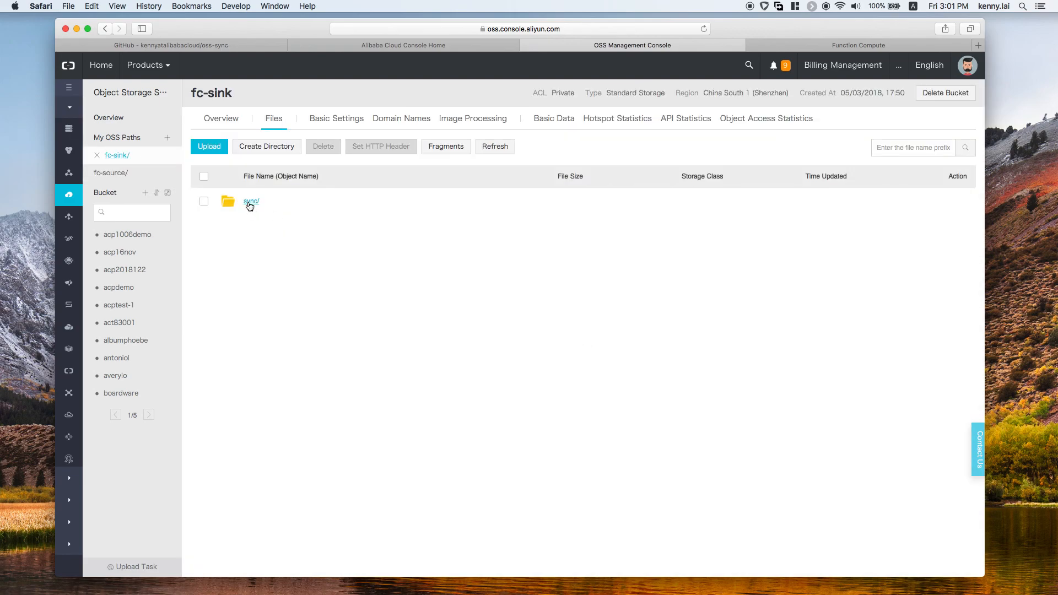
click(249, 203)
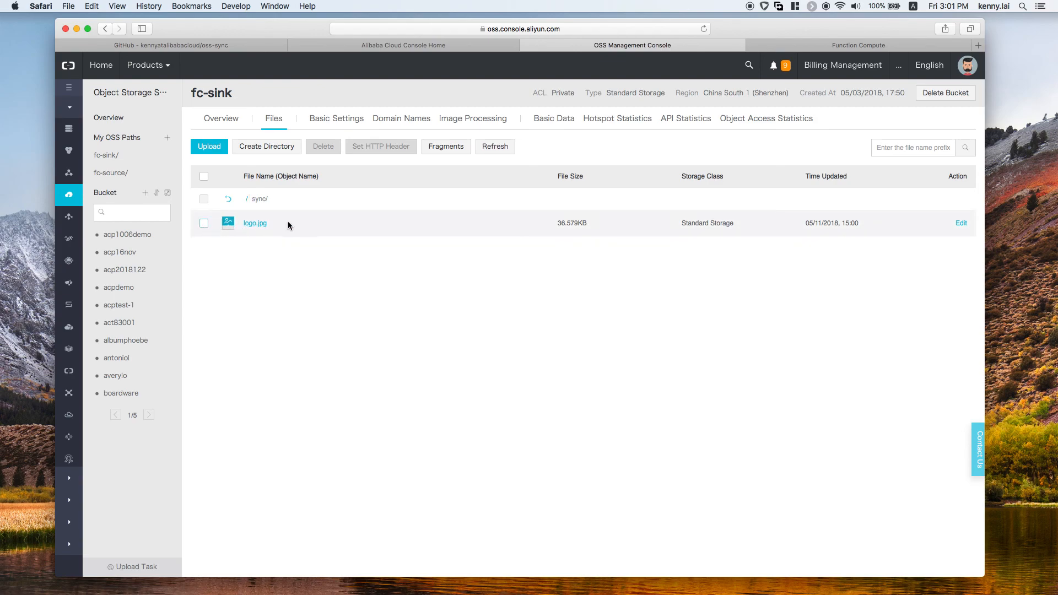